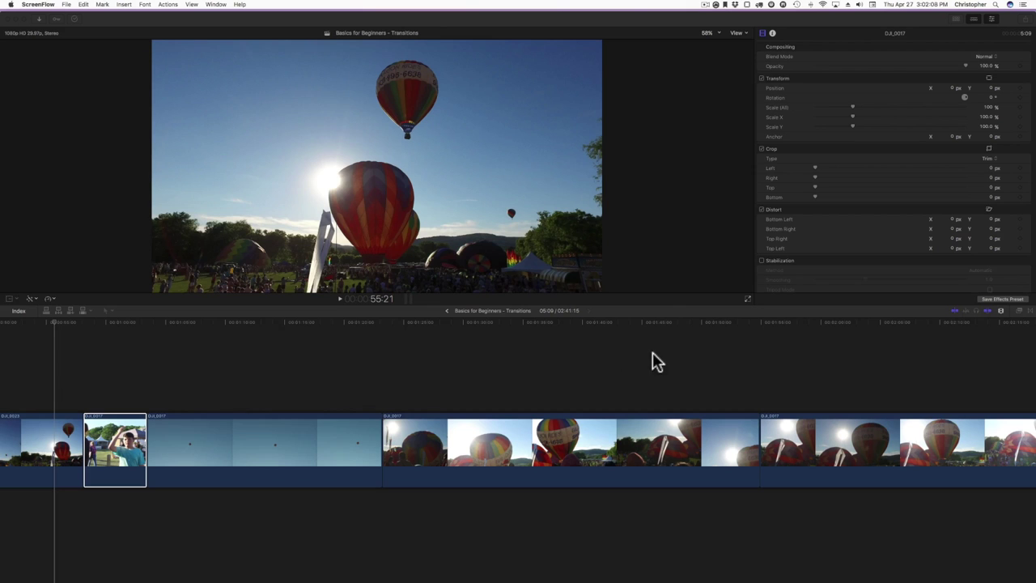
Show the transitions browser with all installed transitions listed and preview Cross Dissolve
scroll(263, 365, "left", 5)
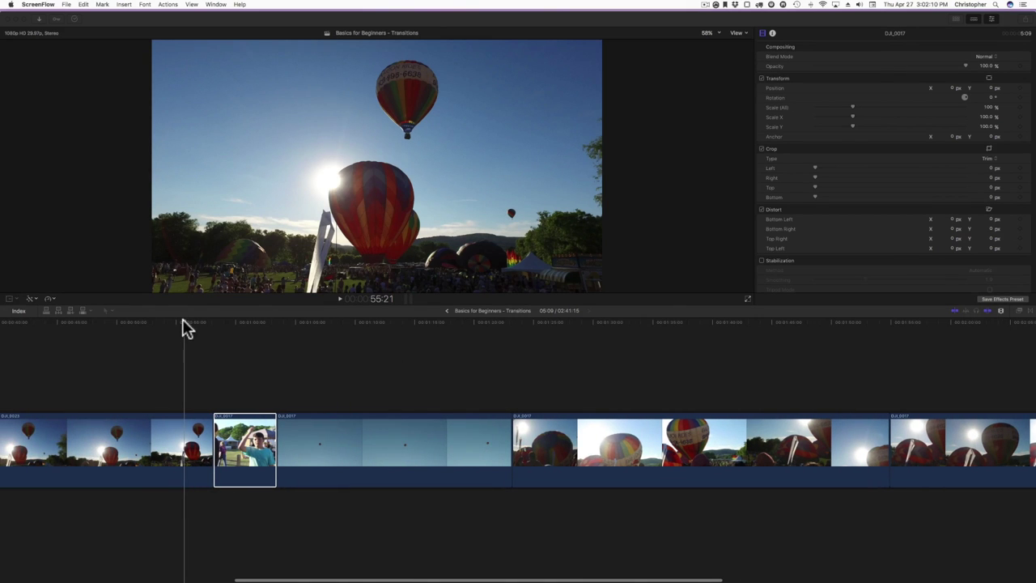
left_click(155, 334)
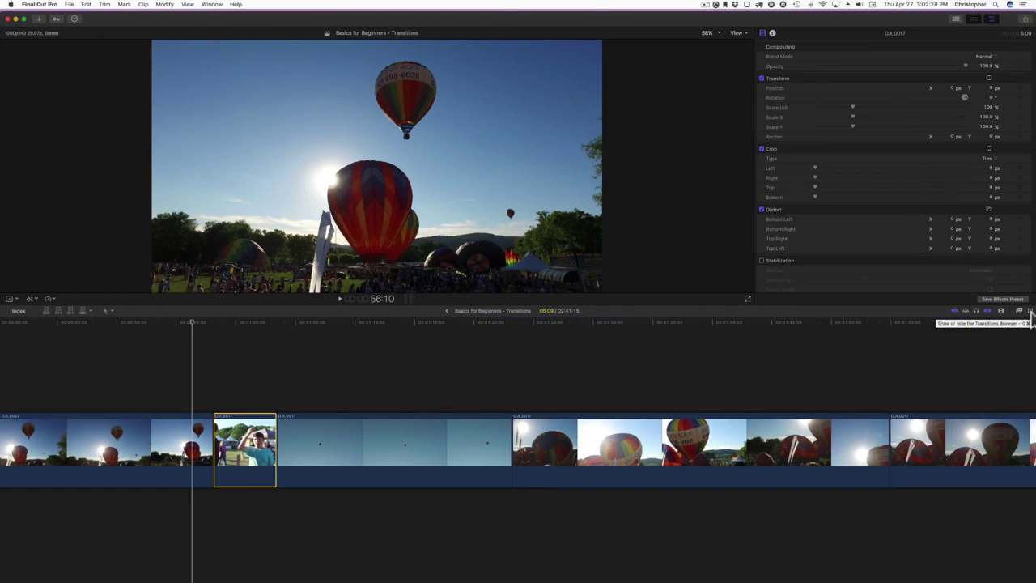
left_click(1030, 313)
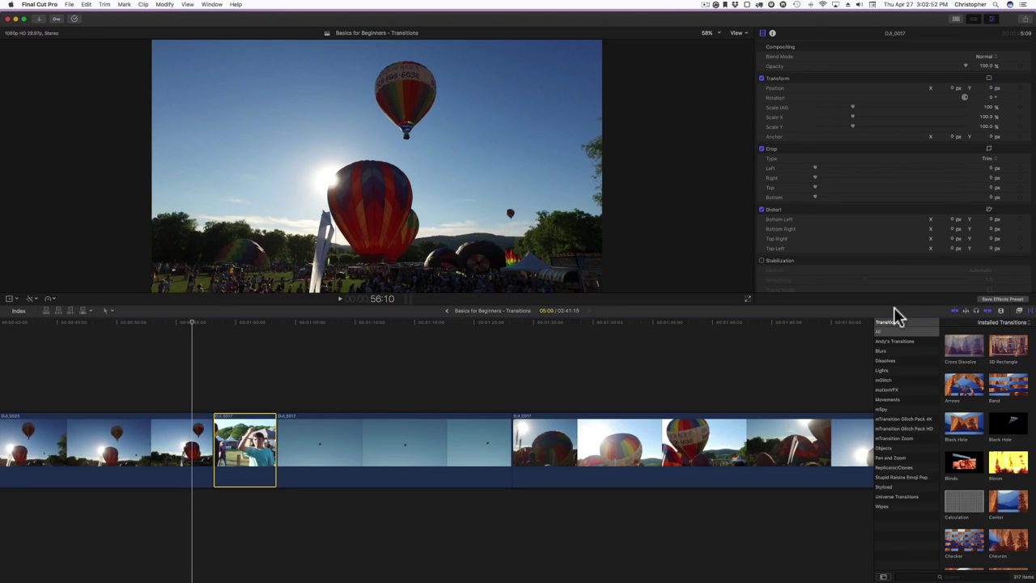
left_click(884, 332)
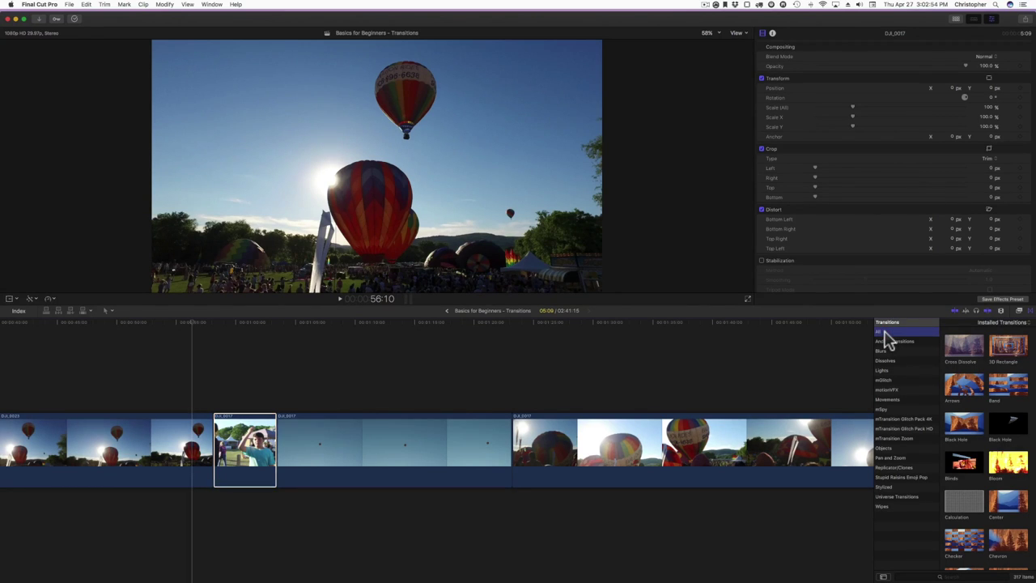
left_click(971, 347)
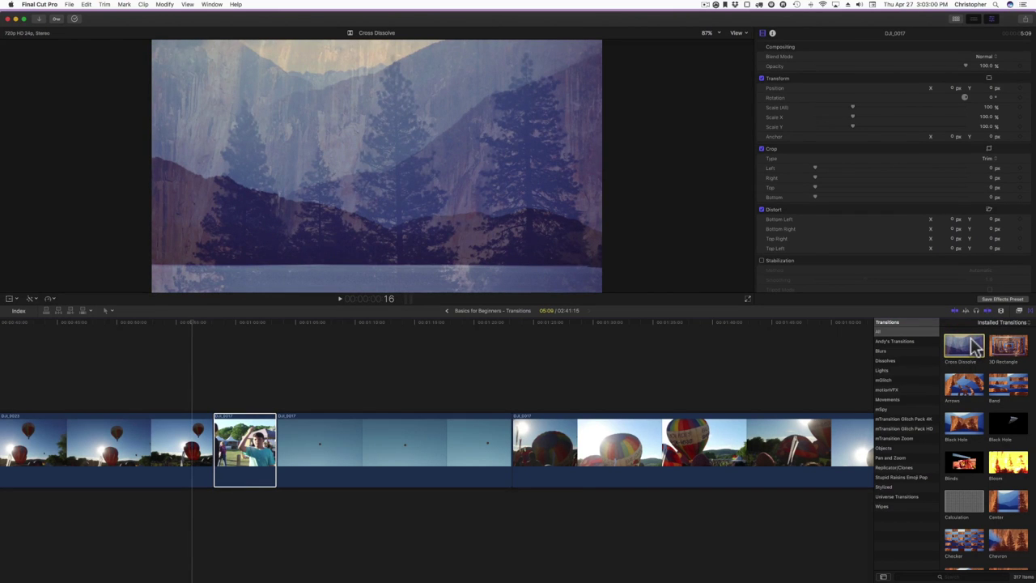
Add a Cross Dissolve at the cut between balloon clip DJI_0023 and the short DJI_0017 clip after it
left_click(188, 449)
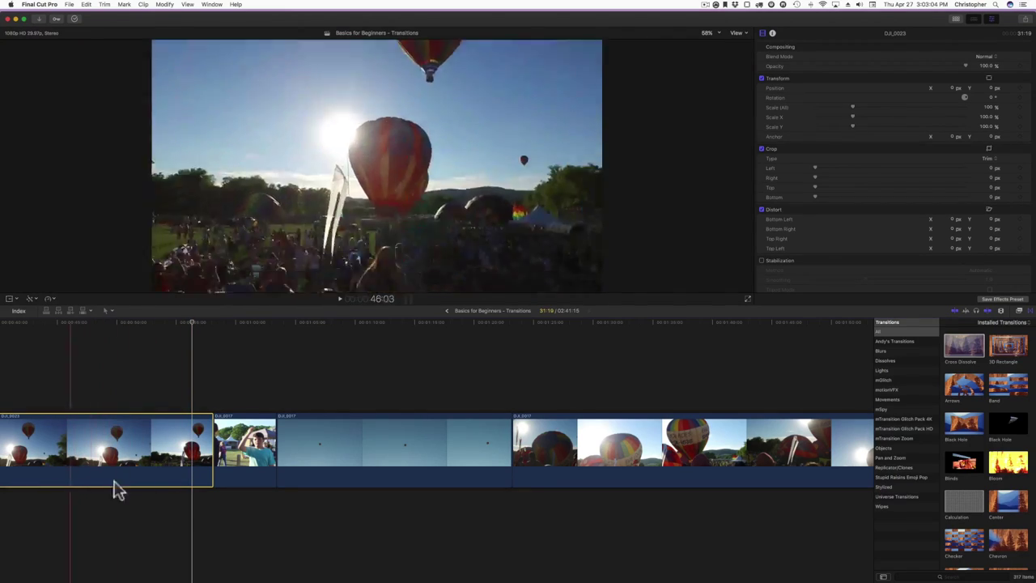
left_click(237, 447)
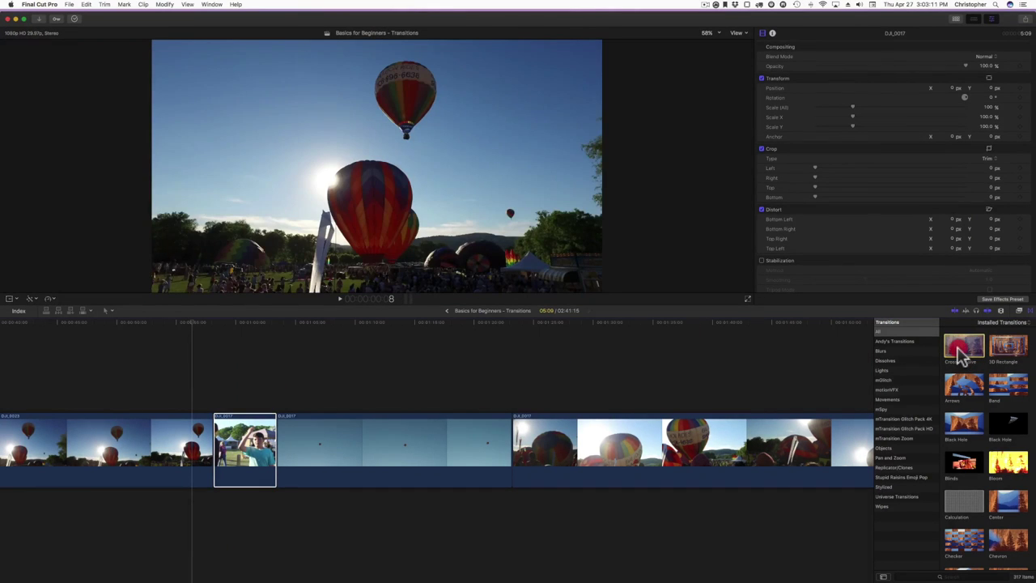
left_click_drag(959, 352, 232, 429)
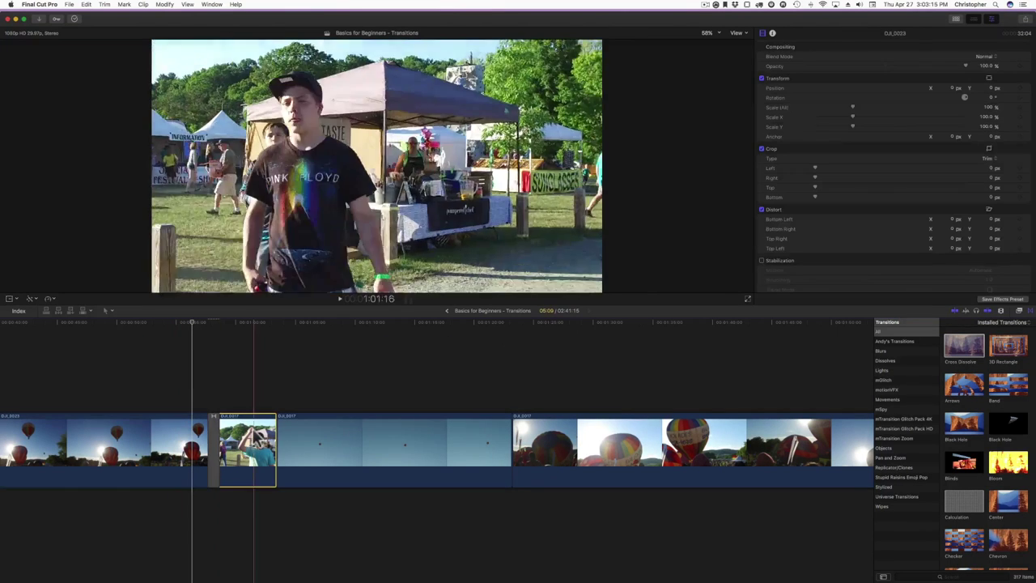
Play the timeline through the Cross Dissolve from just before the cut and return the playhead to that point
left_click(182, 434)
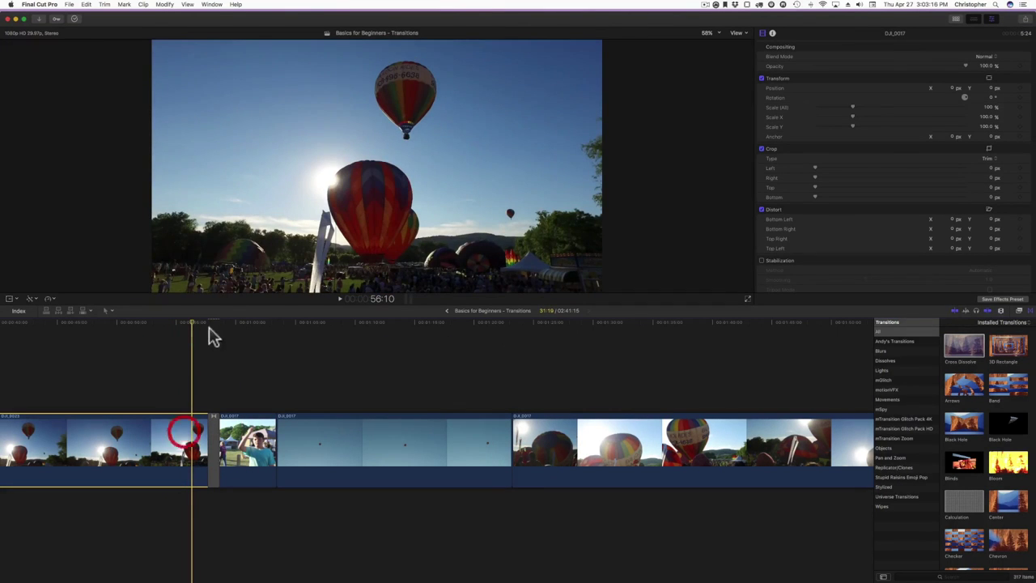
left_click(201, 330)
mouse_move(202, 332)
left_mouse_down()
mouse_move(218, 331)
mouse_move(194, 338)
left_mouse_up()
key("space")
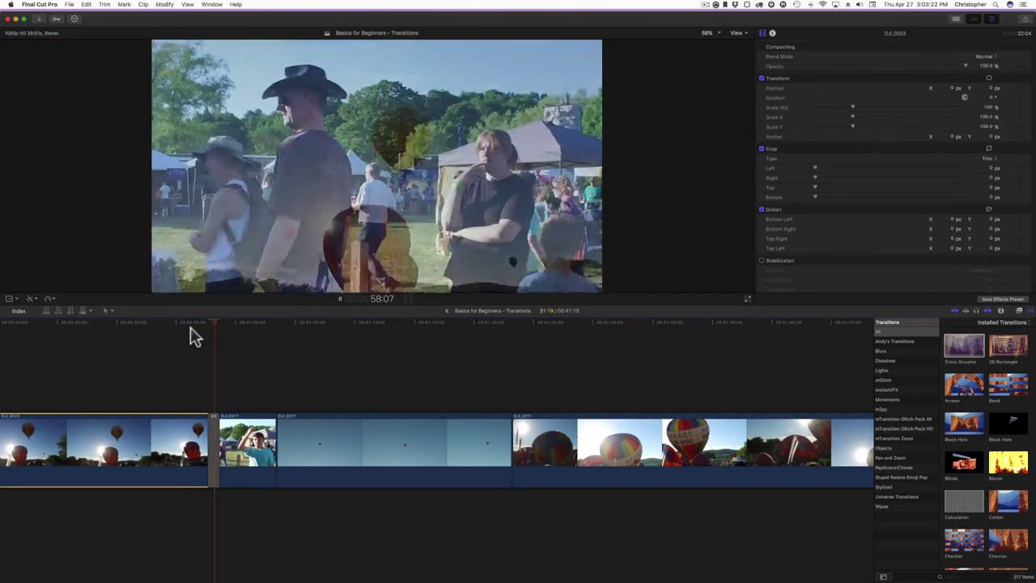
key("space")
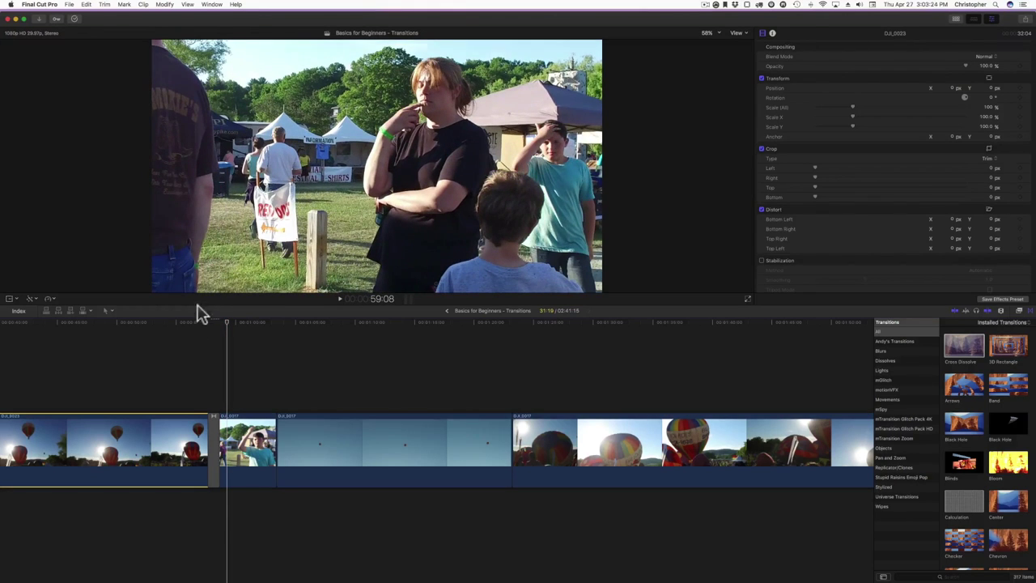
left_click(195, 327)
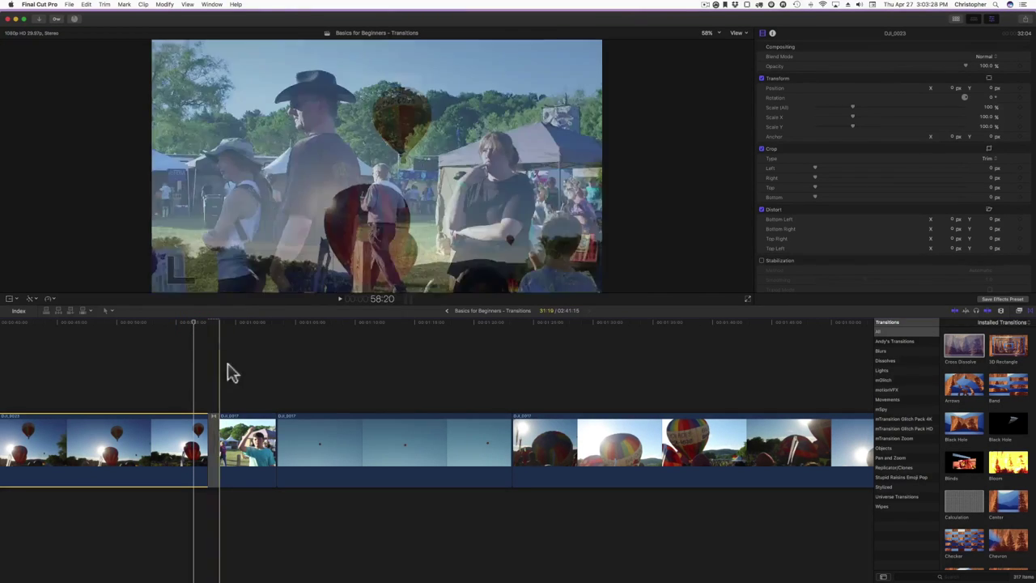
Select the Cross Dissolve between the two clips and lengthen it to a duration of 2:06
left_click(214, 441)
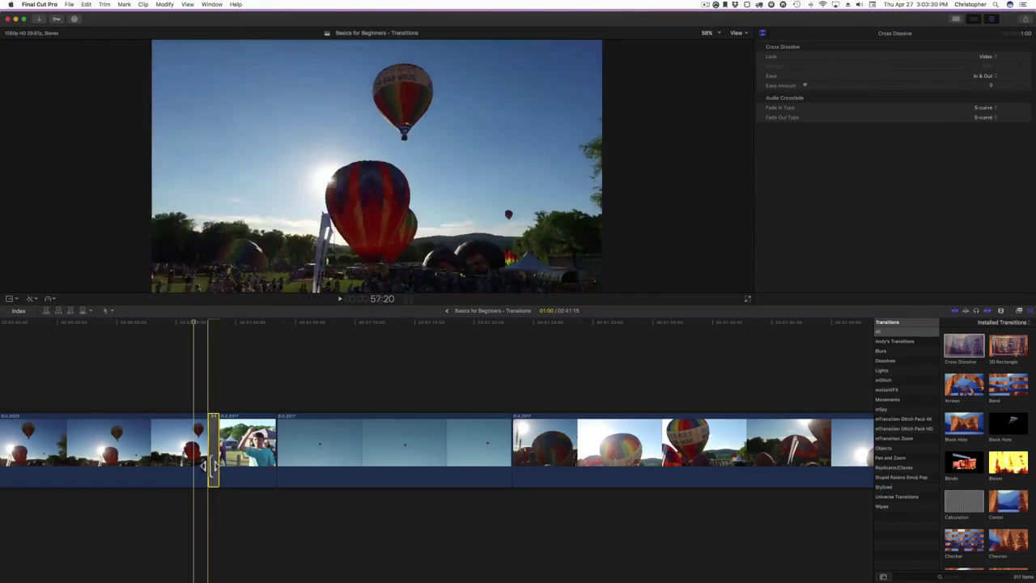
key("space")
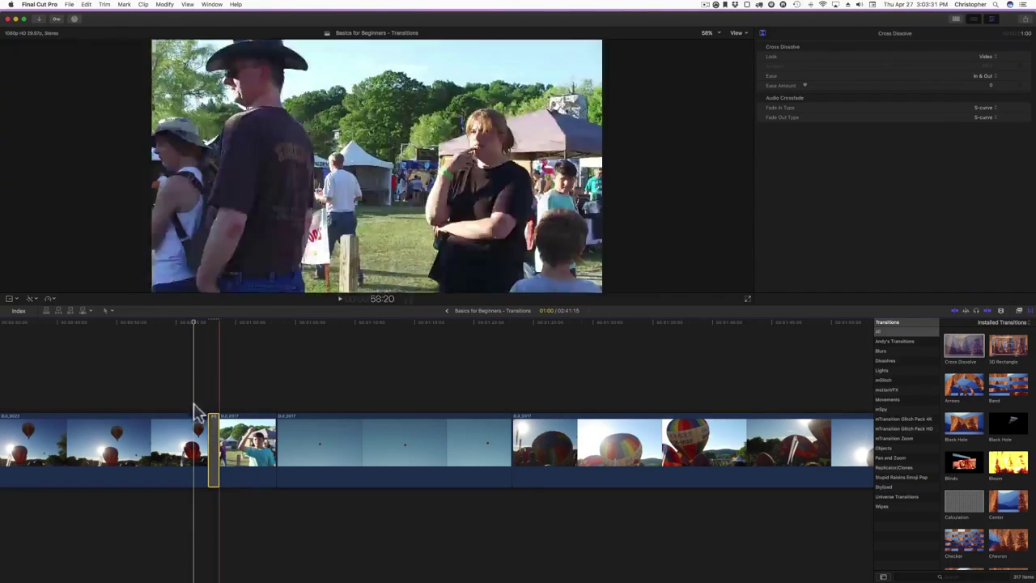
left_click(198, 441)
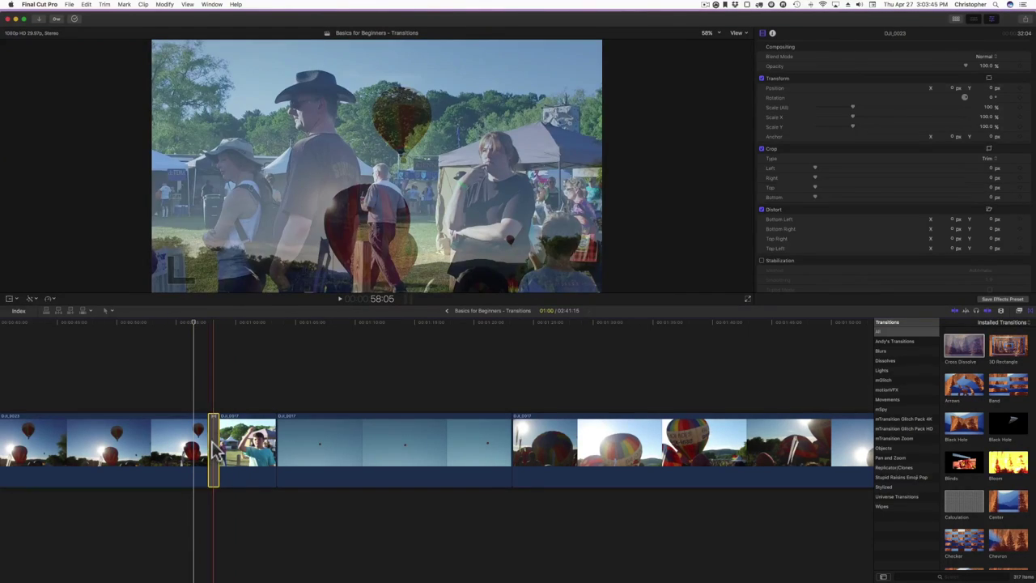
left_click(215, 451)
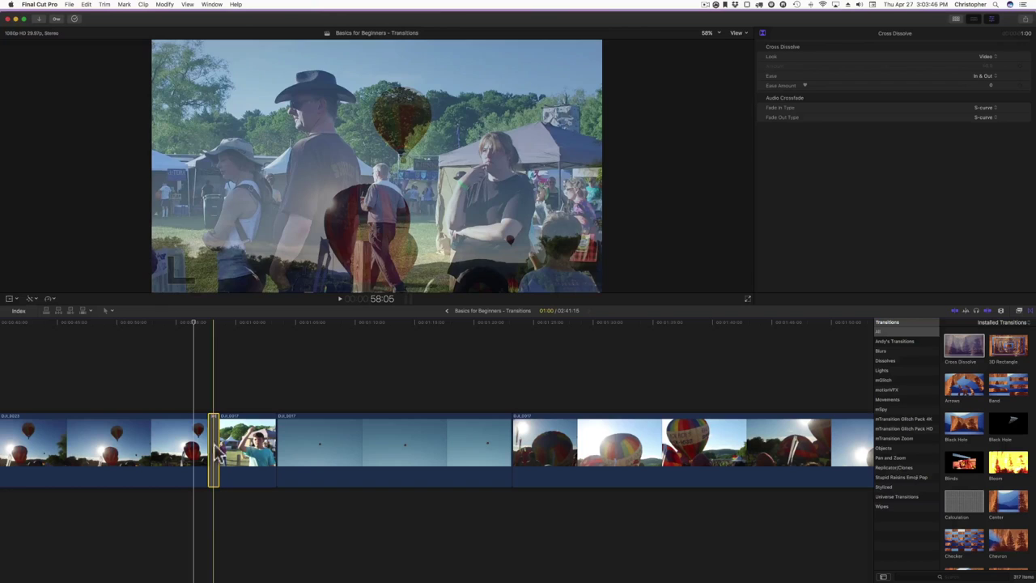
key("slash")
mouse_move(219, 448)
left_mouse_down()
mouse_move(239, 449)
mouse_move(219, 451)
left_mouse_up()
Play back the lengthened Cross Dissolve from a few seconds before the cut
left_click(182, 323)
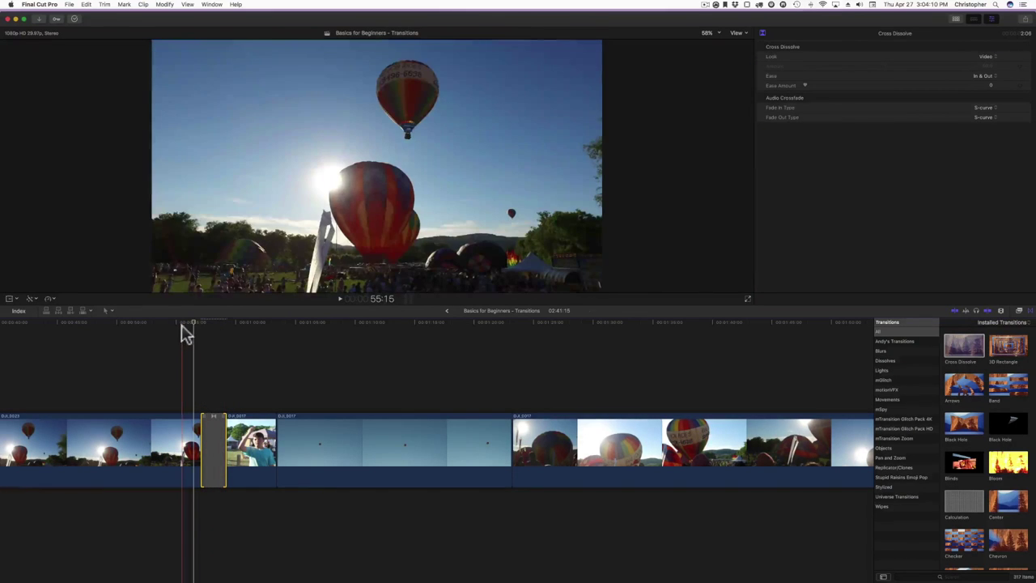
key("space")
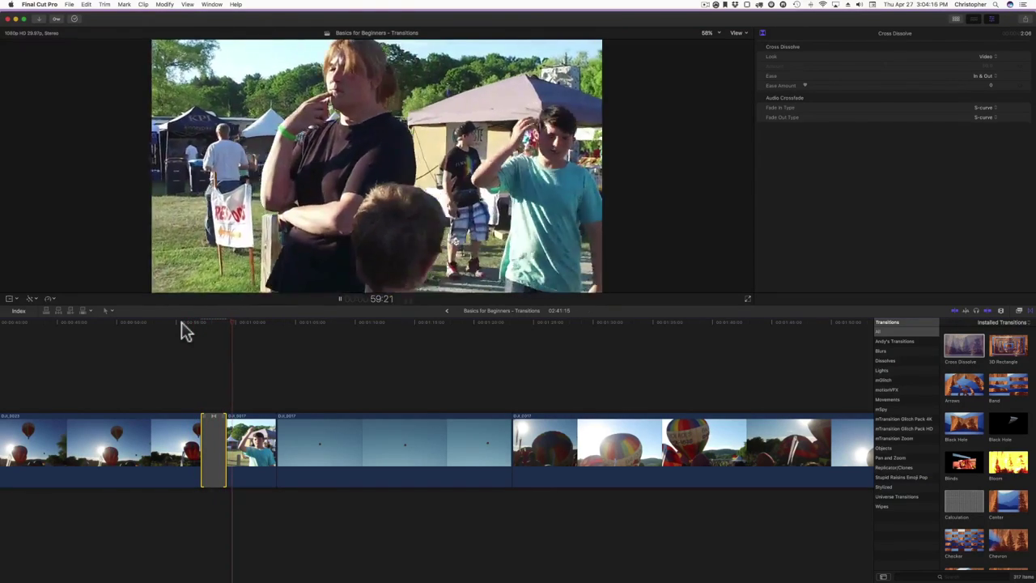
key("space")
Examine the Look options available for the selected Cross Dissolve
left_click(222, 460)
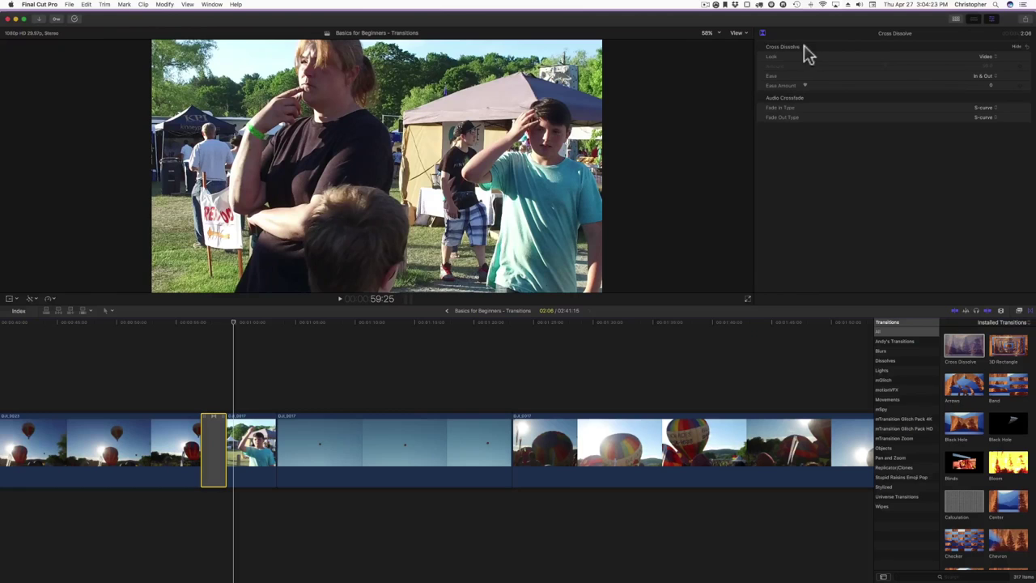
left_click(987, 59)
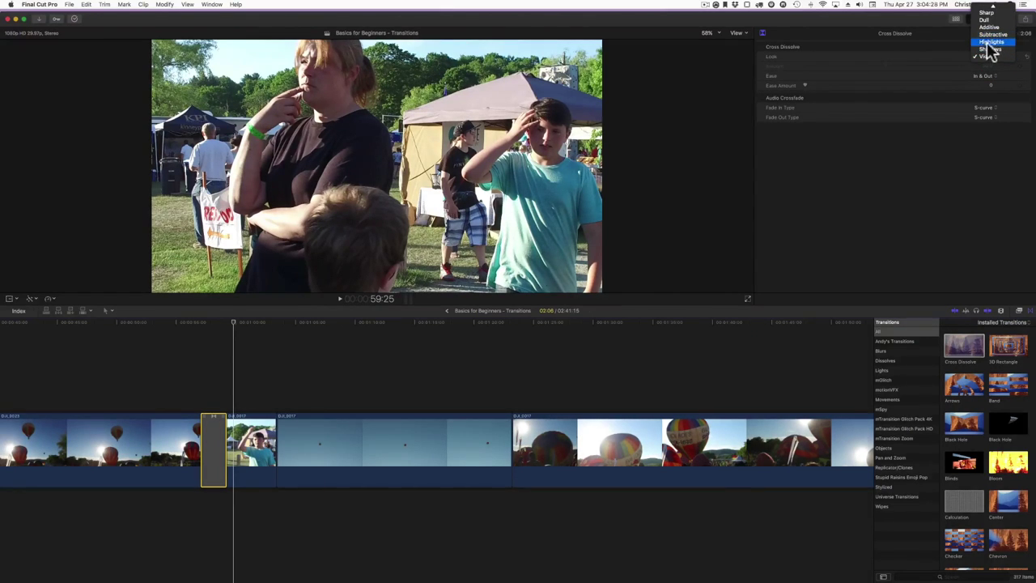
mouse_move(1002, 8)
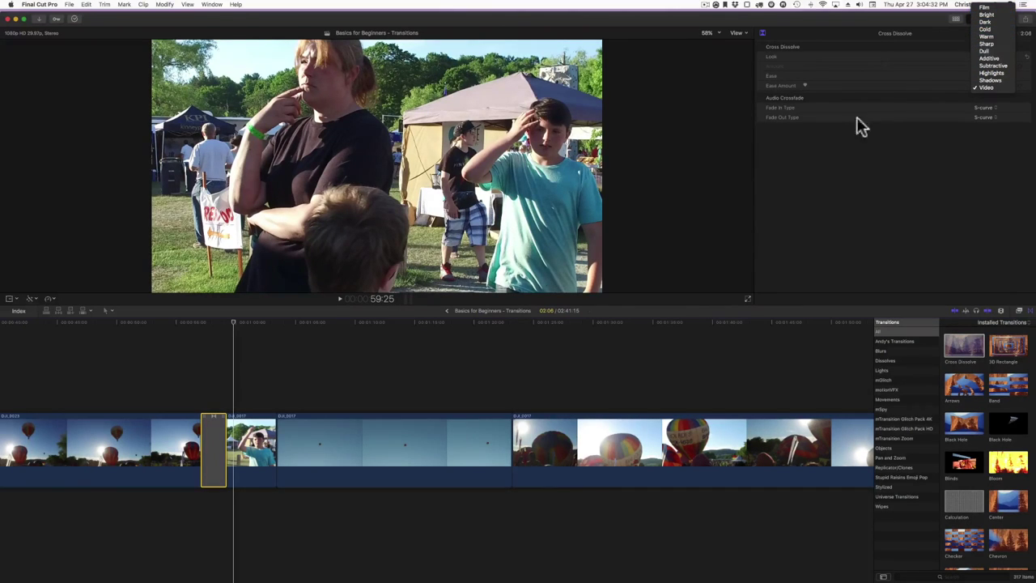
left_click(821, 128)
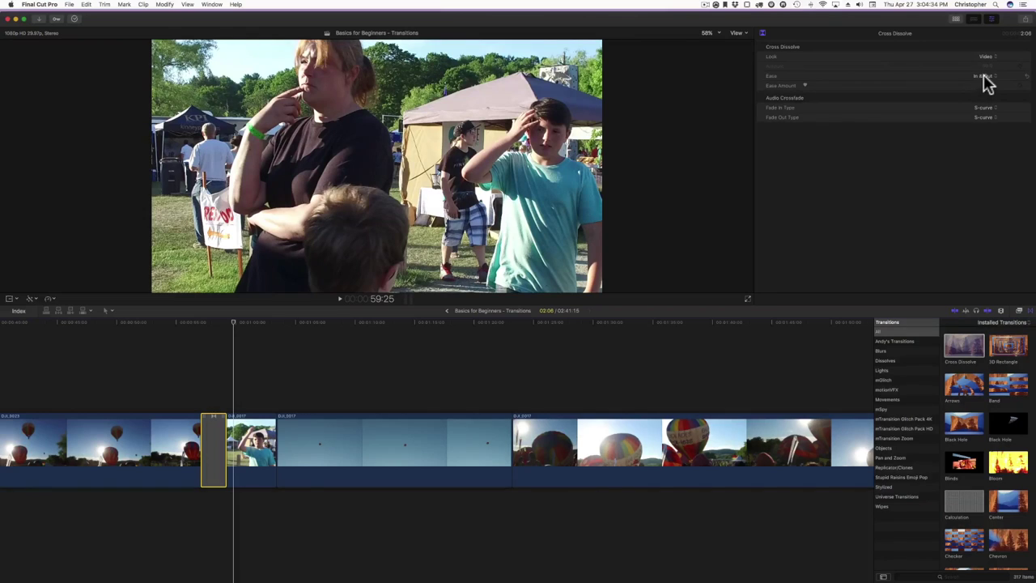
Set the Cross Dissolve's Ease to In and raise its Ease Amount to about 2.8
left_click(983, 76)
left_click(984, 78)
left_click(981, 74)
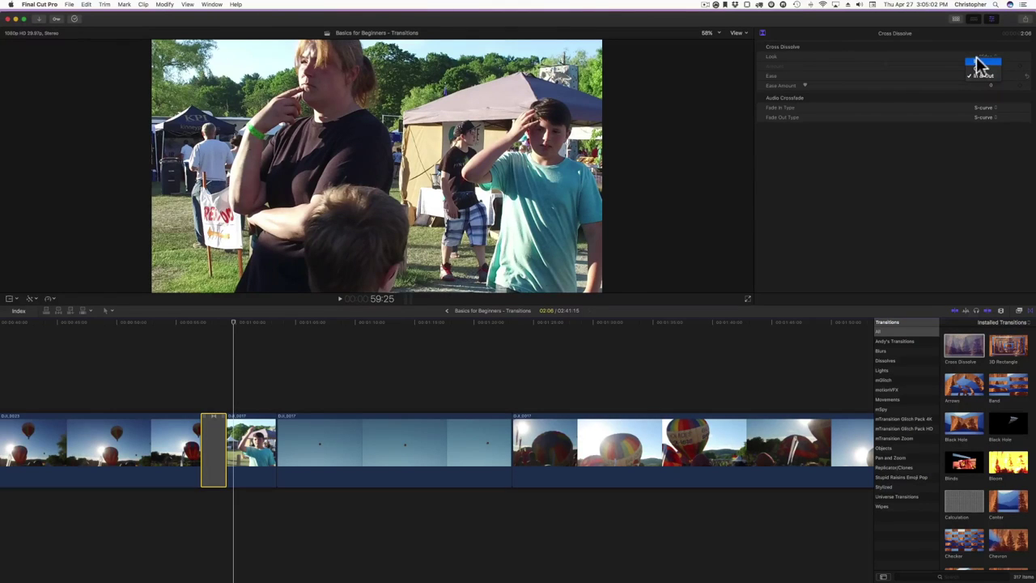
left_click(977, 64)
left_click_drag(804, 82, 807, 82)
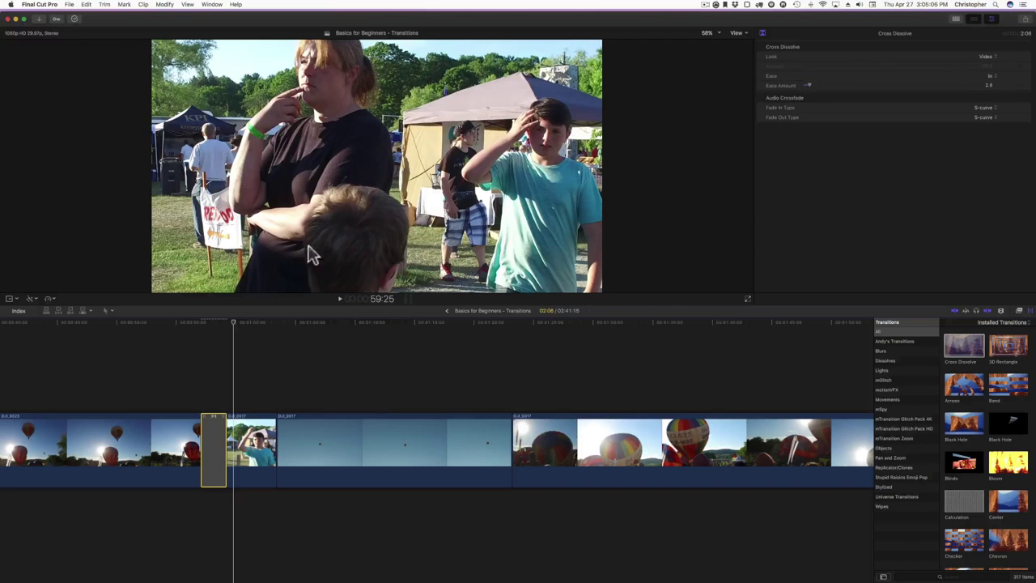
Play back the Cross Dissolve with its new easing and return the playhead to before the transition
left_click(162, 330)
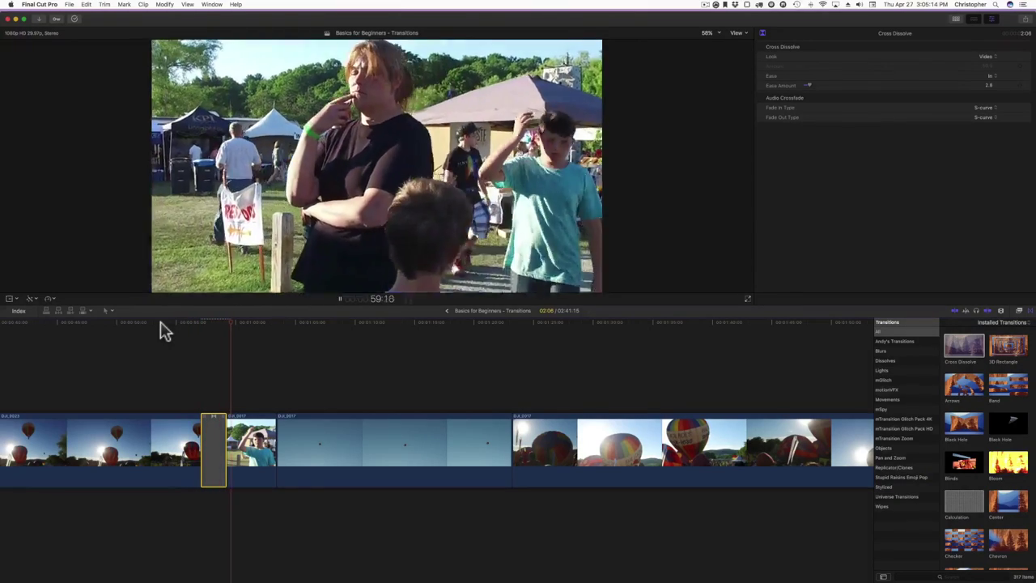
key("space")
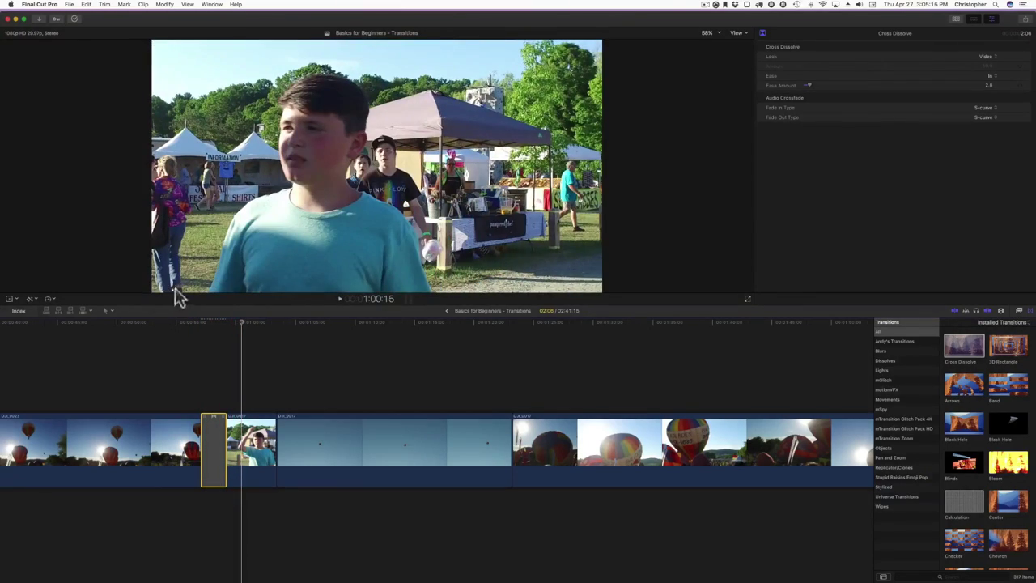
left_click(183, 329)
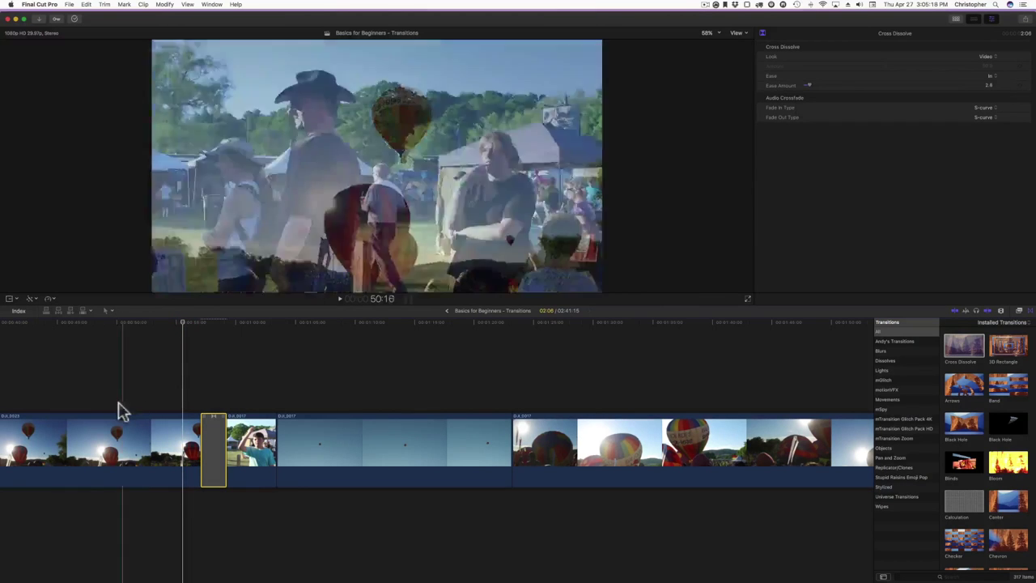
Delete the Cross Dissolve and add a Band transition at the same cut instead
key("Delete")
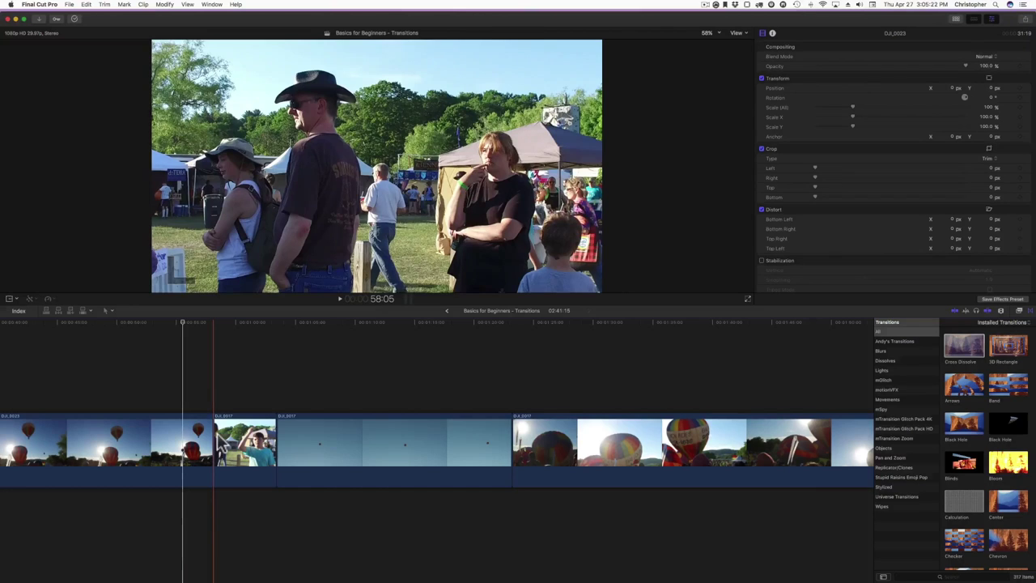
left_click(1008, 387)
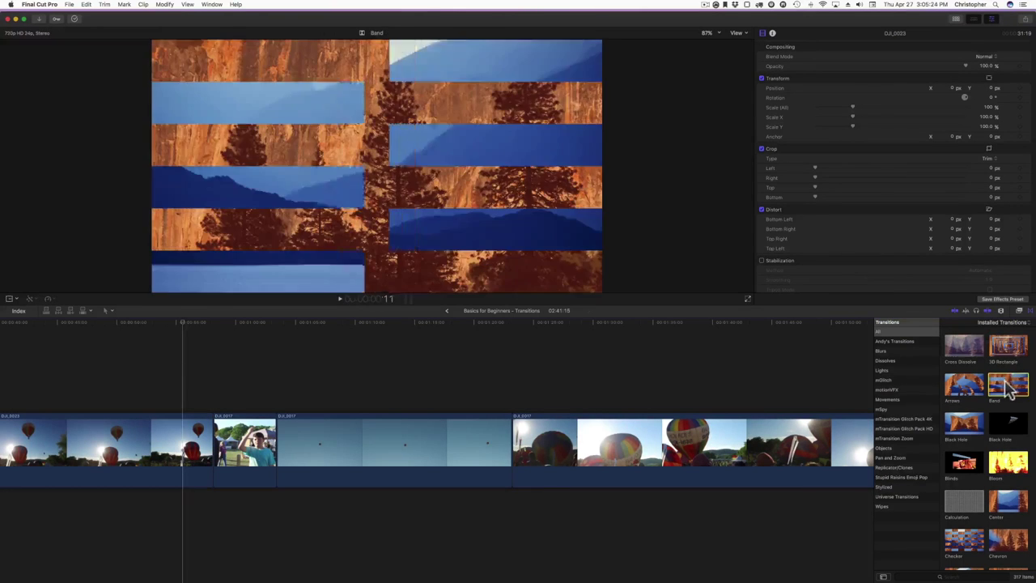
left_click_drag(1008, 387, 215, 416)
Play the timeline through the Band transition from just before the cut
left_click(187, 325)
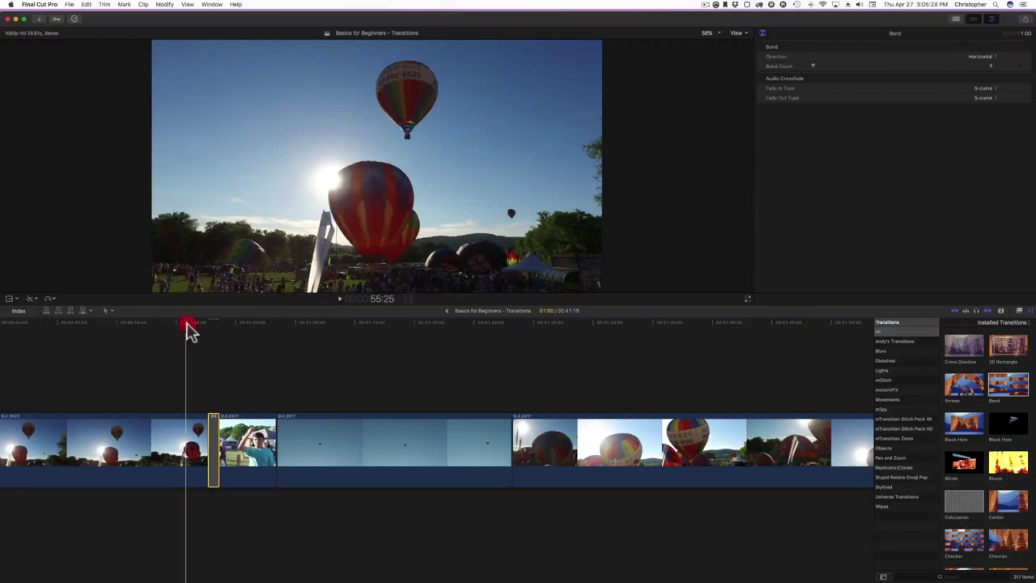
key("space")
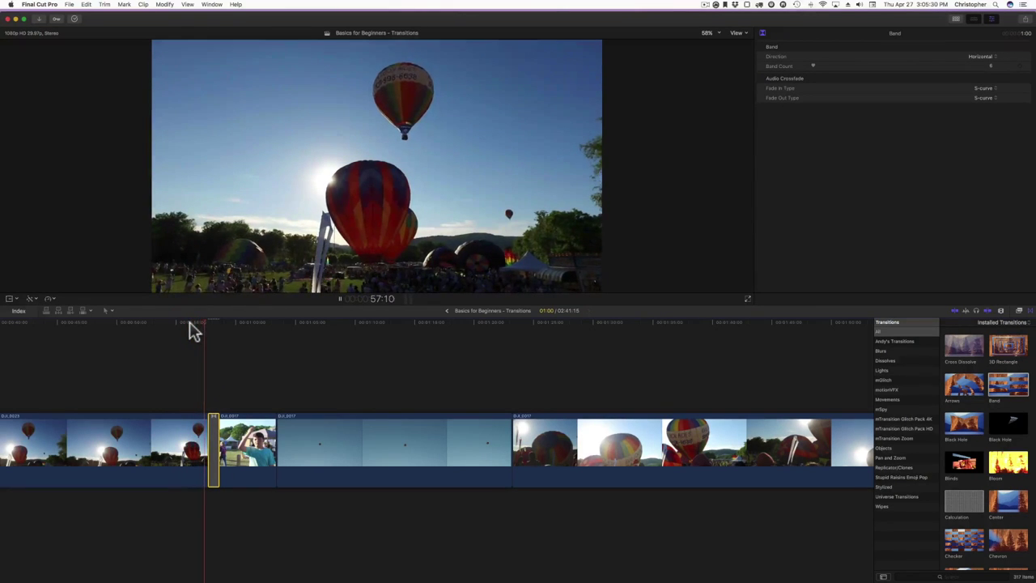
key("space")
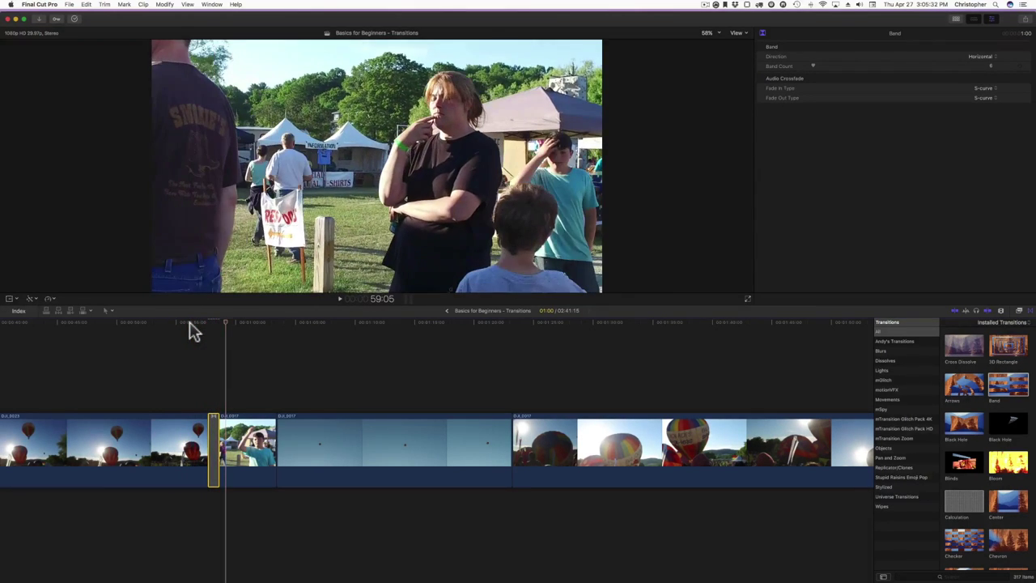
Set the Band transition's Direction to Vertical and its Band Count to 20, and play it back
left_click(979, 57)
left_click_drag(812, 64, 821, 65)
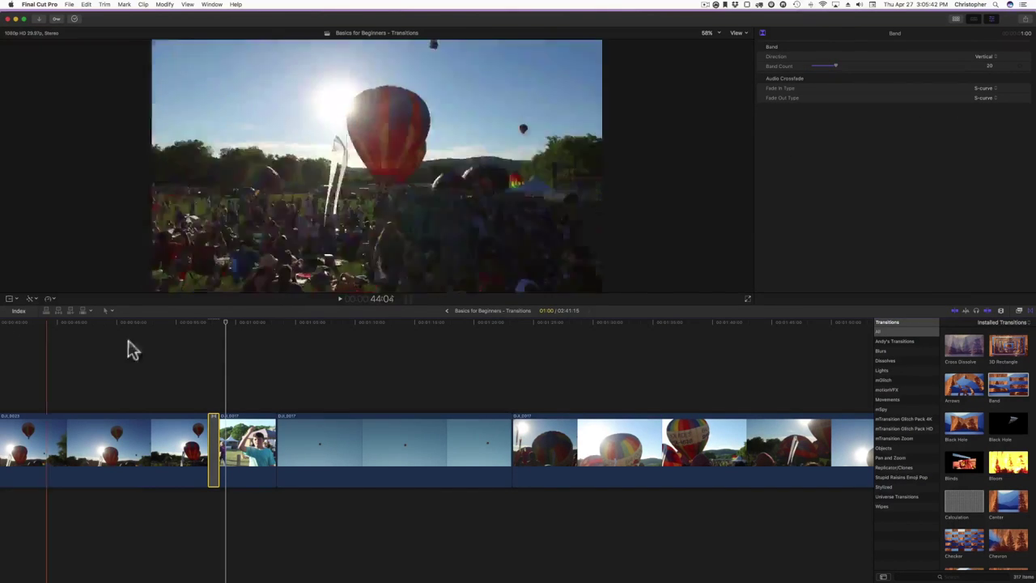
left_click(197, 323)
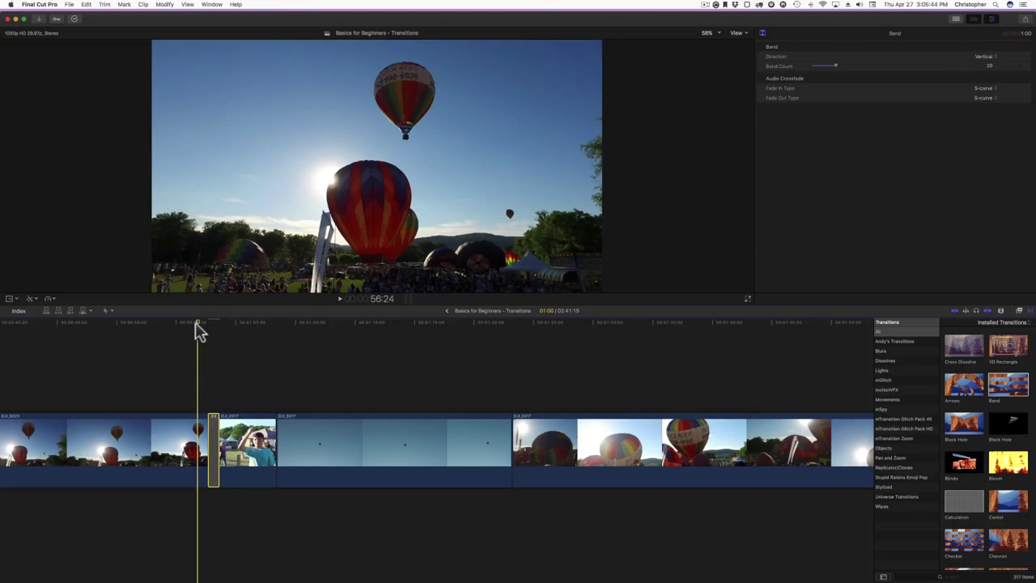
left_click_drag(197, 323, 186, 323)
key("space")
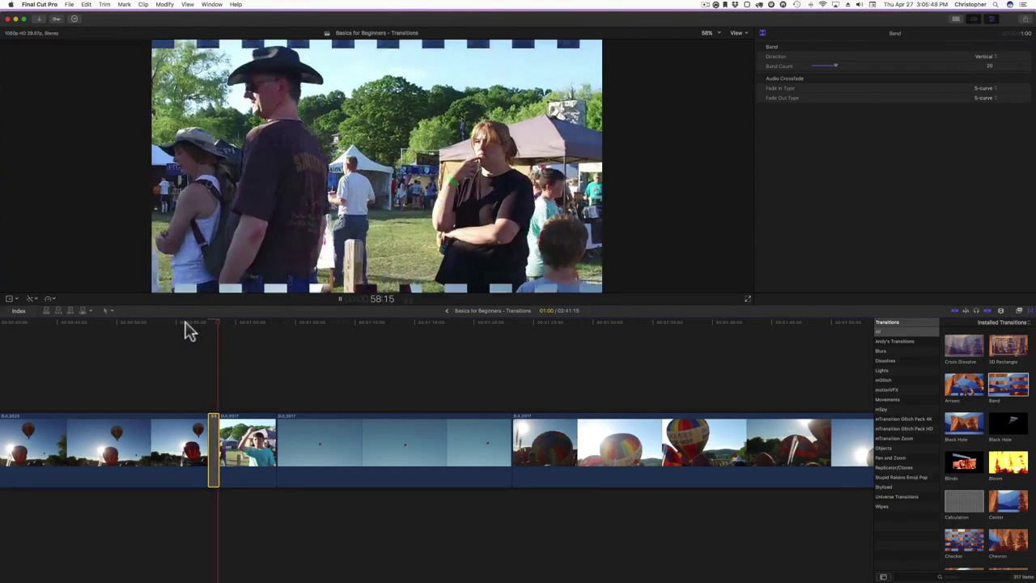
Delete the Band transition, add a Static transition from the Lights category at the same cut, and place the playhead just before it
key("space")
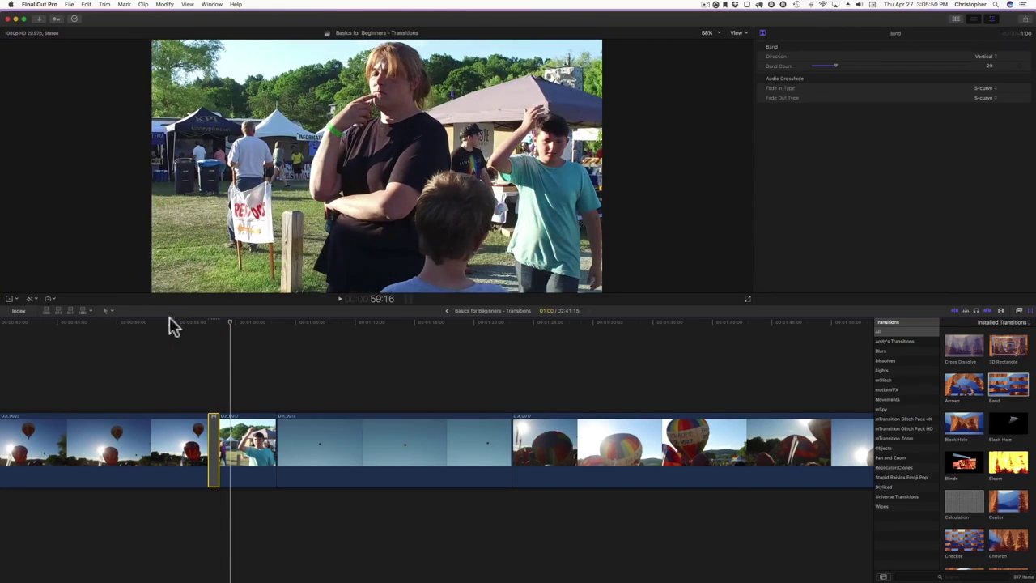
left_click(172, 324)
key("Delete")
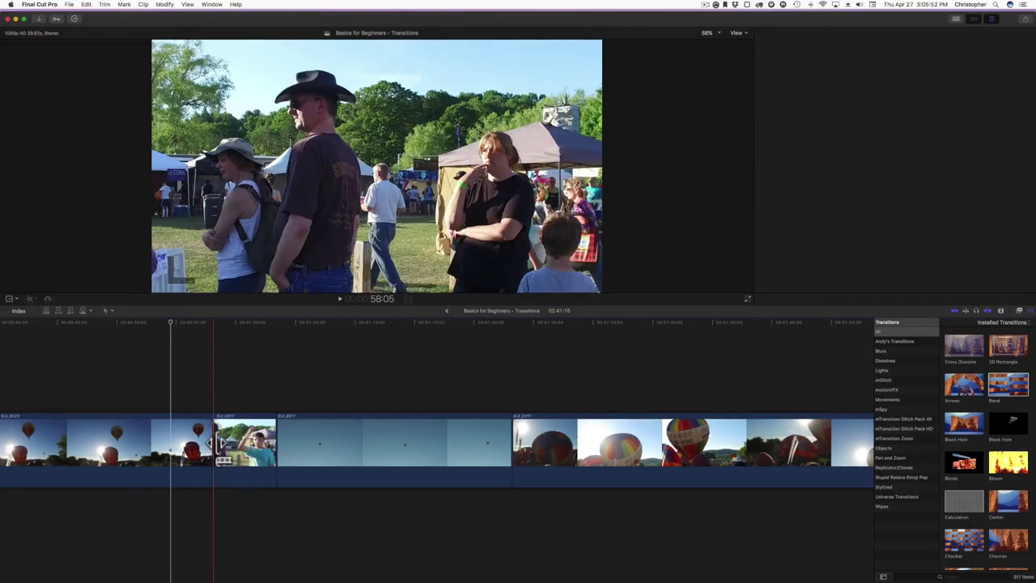
left_click(885, 371)
left_click(961, 388)
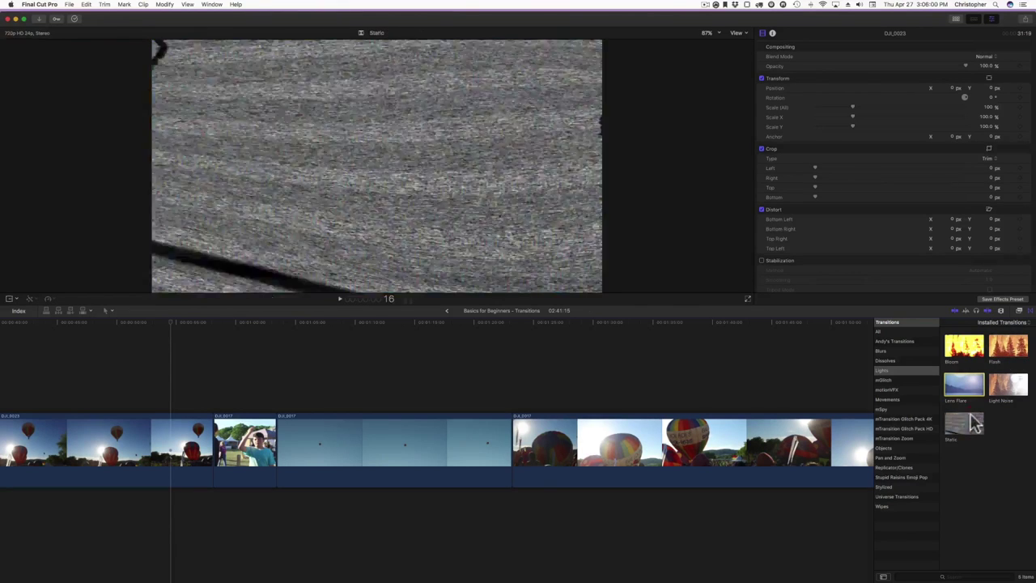
mouse_move(962, 423)
left_mouse_down()
mouse_move(557, 401)
mouse_move(213, 443)
left_mouse_up()
left_click(193, 325)
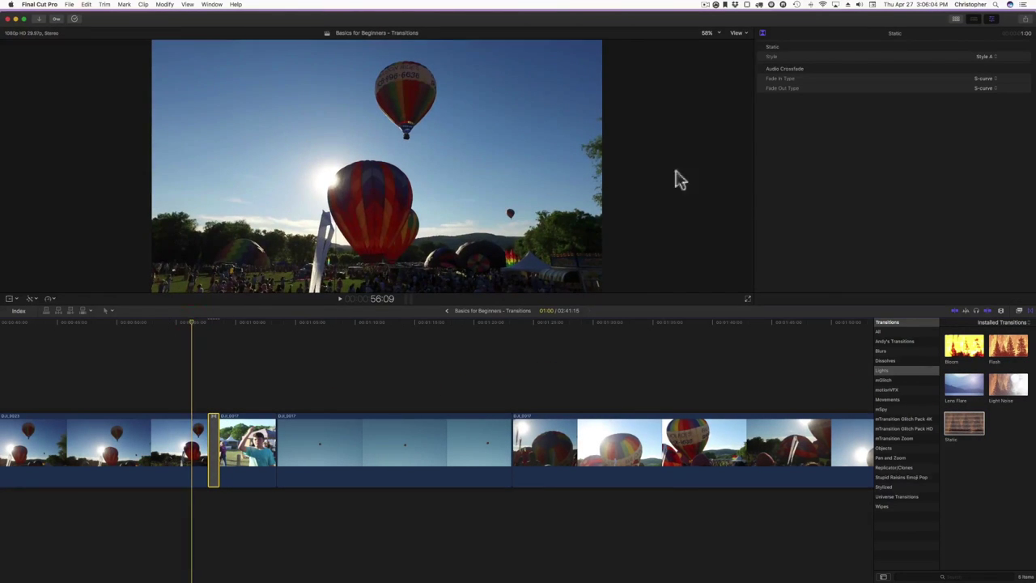
Keep the Static transition's Style at Style A, play through it, and return the playhead to before the cut
left_click(984, 58)
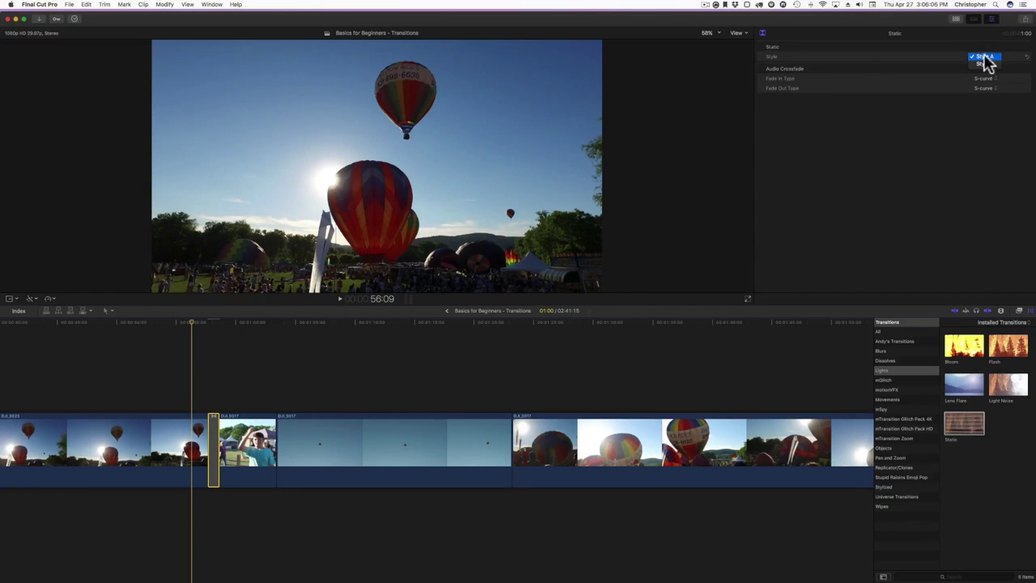
left_click(984, 57)
left_click(186, 325)
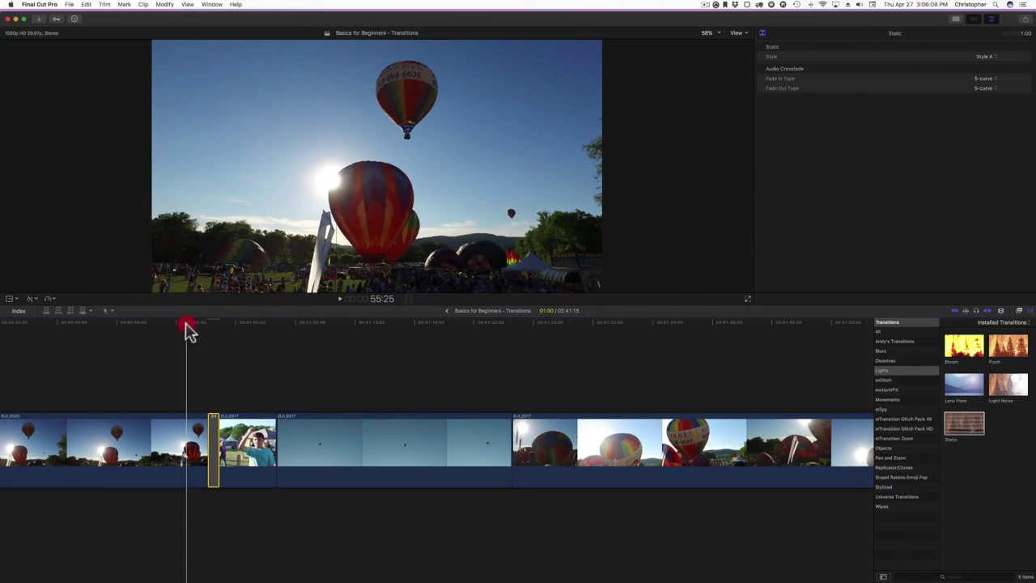
key("space")
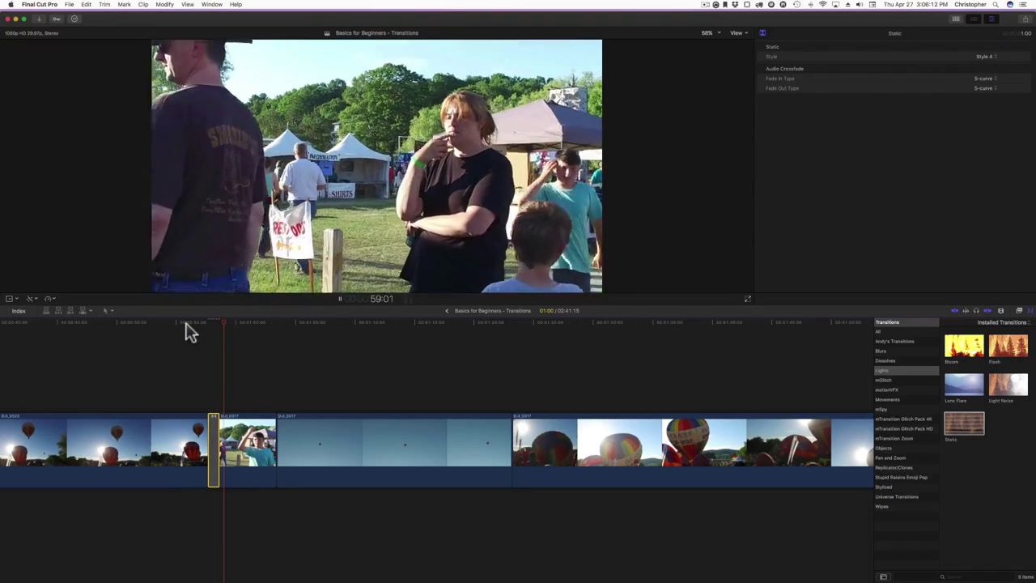
left_click_drag(194, 331, 182, 331)
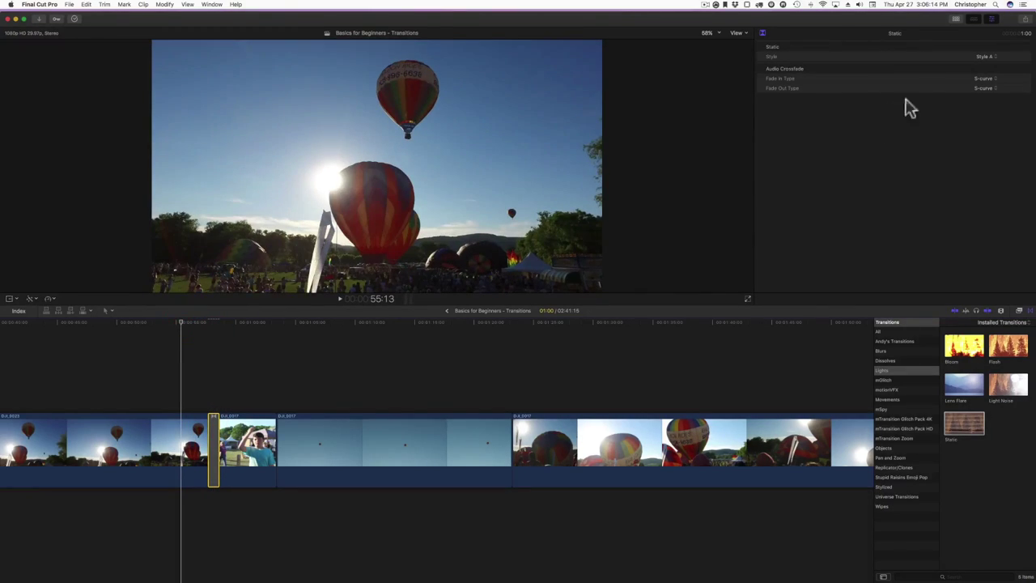
Set the Static transition's Style to Style B, play it back, and return the playhead to before the cut
left_click(988, 58)
left_click(989, 67)
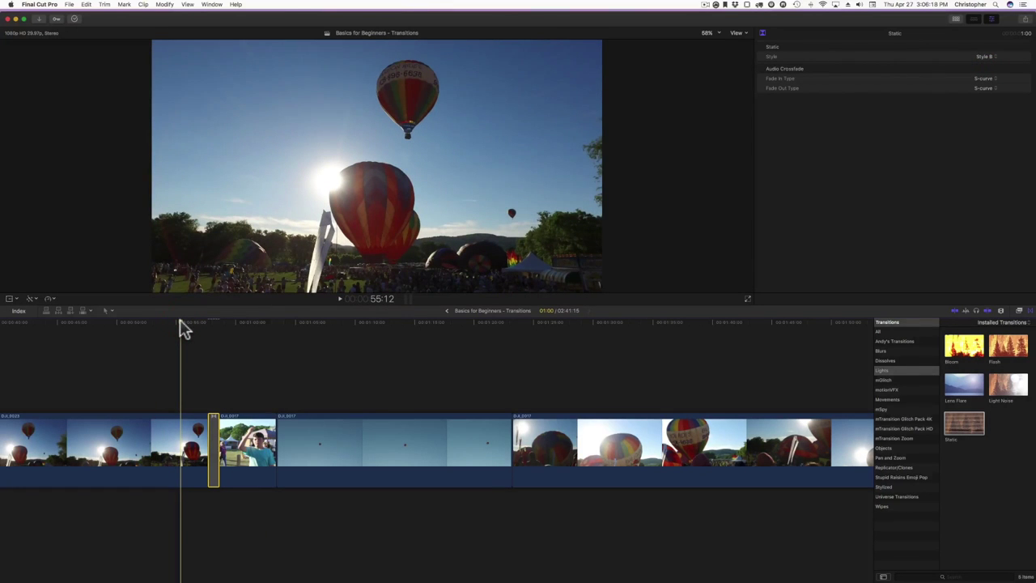
key("space")
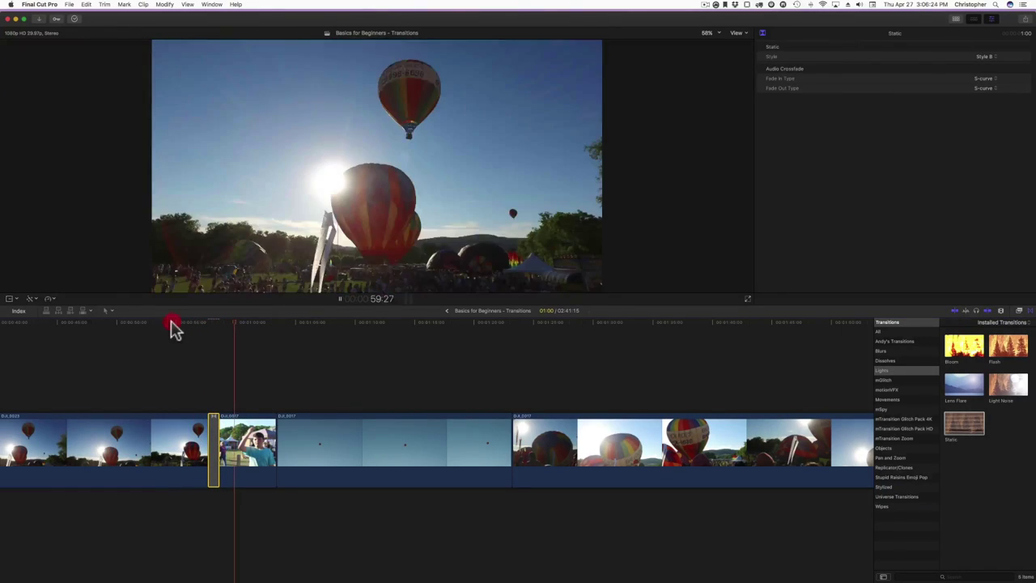
left_click(172, 327)
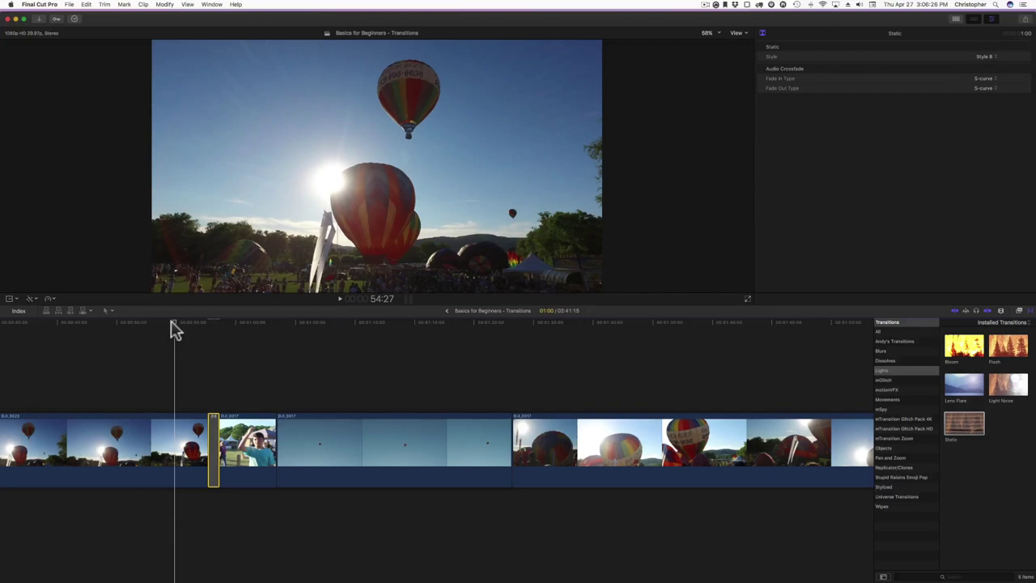
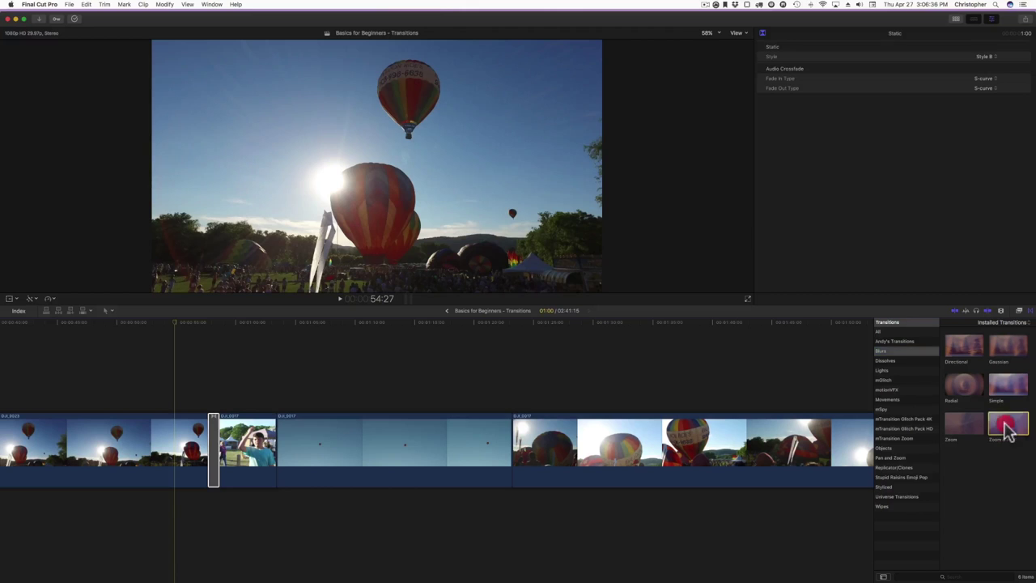
Replace the Static transition with Zoom & Pan from the Blurs category and play through it
left_click_drag(1006, 423, 217, 447)
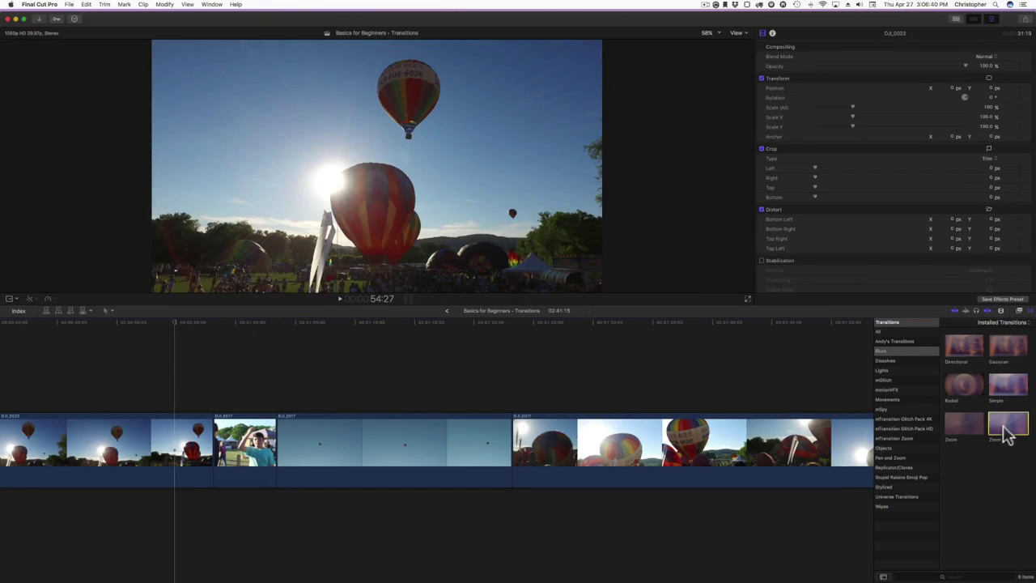
left_click_drag(1007, 430, 218, 450)
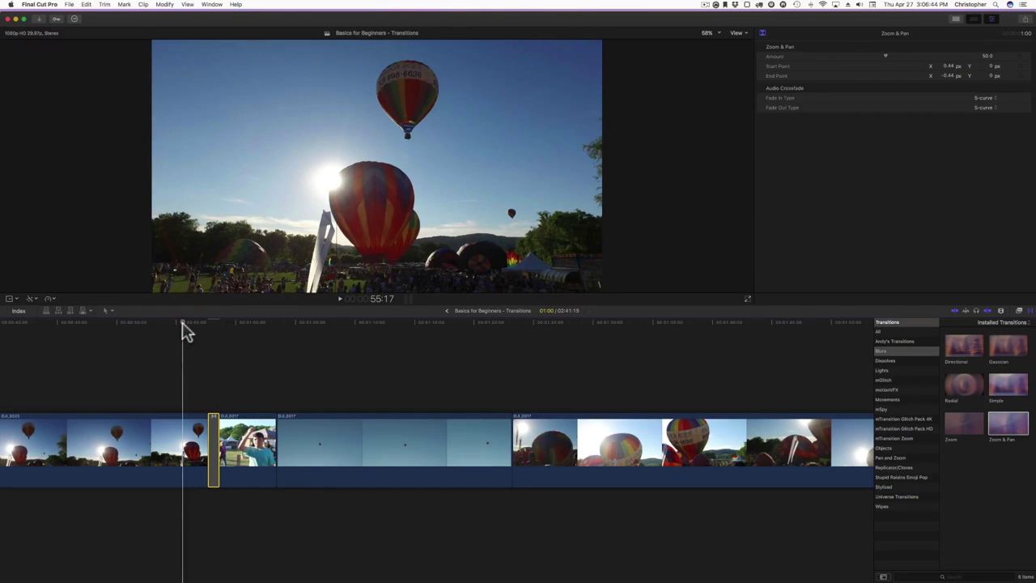
key("space")
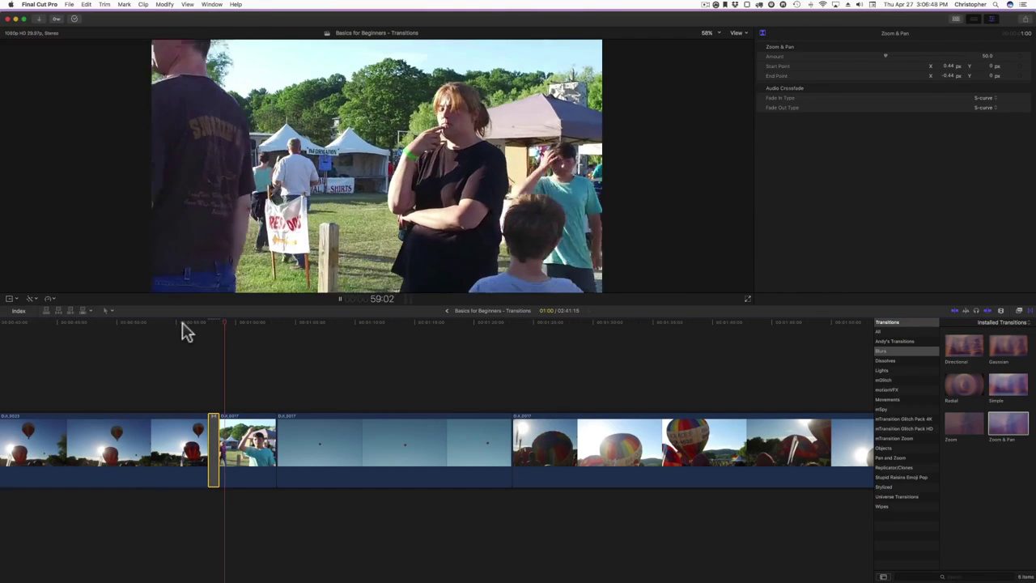
left_click(162, 325)
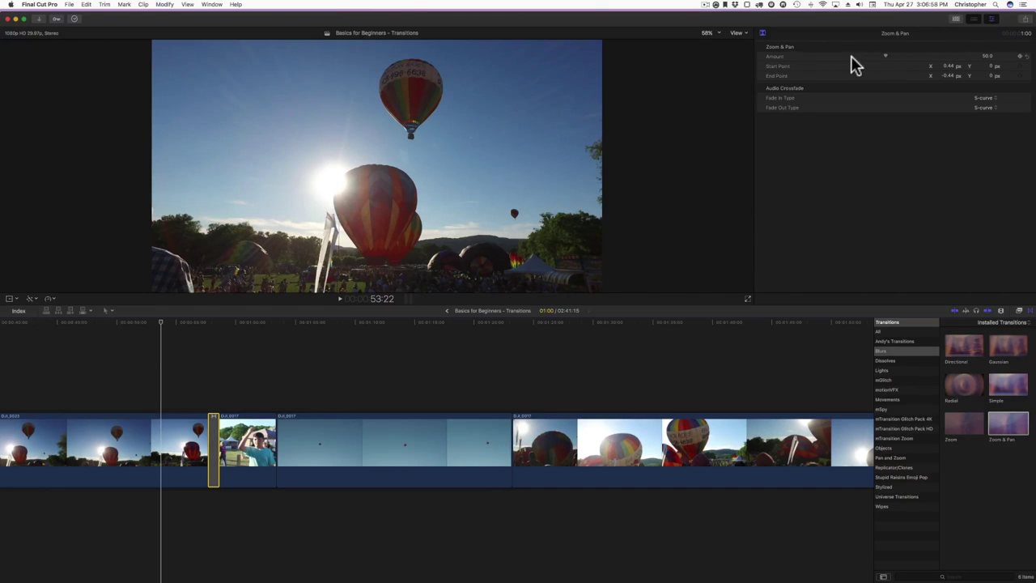
Lower the Zoom & Pan transition's Amount to 21.1, play it back, and return the playhead to before the cut
left_click_drag(885, 55, 858, 58)
left_click_drag(838, 57, 838, 57)
left_click_drag(164, 326, 167, 324)
key("space")
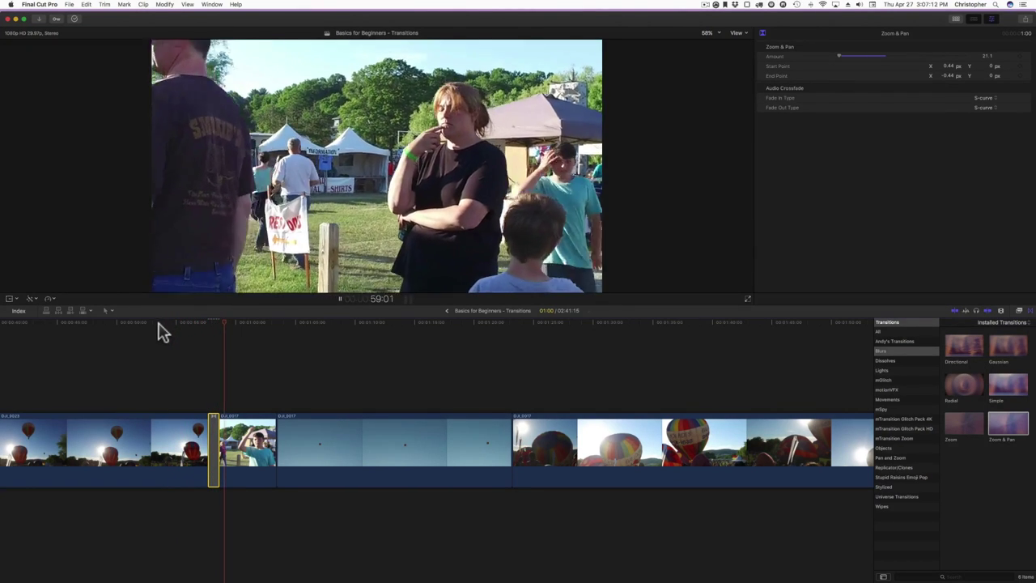
left_click(162, 326)
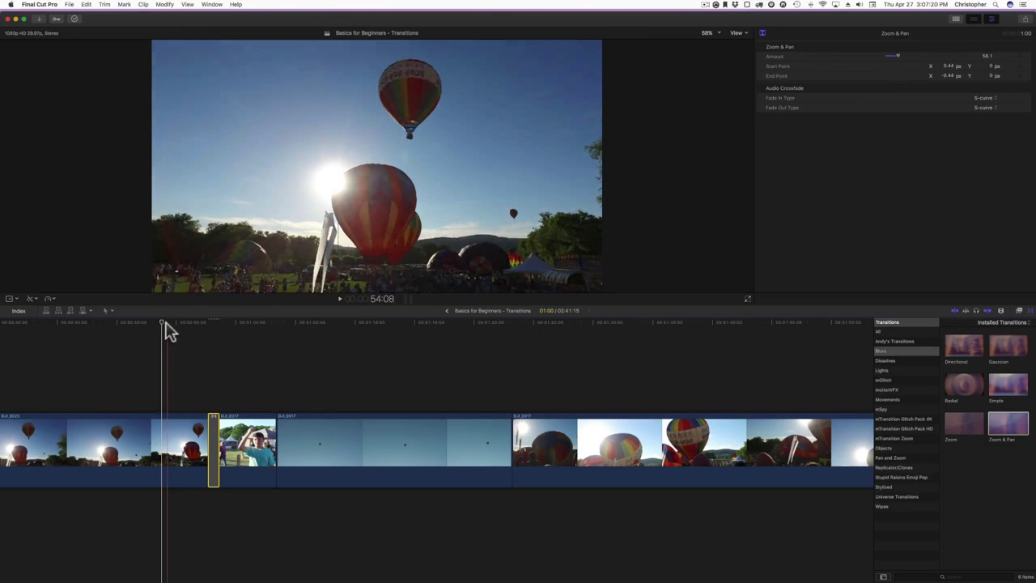
Raise the Zoom & Pan Amount to 58.1, play through the transition, and return the playhead to before the cut
left_click(167, 327)
key("space")
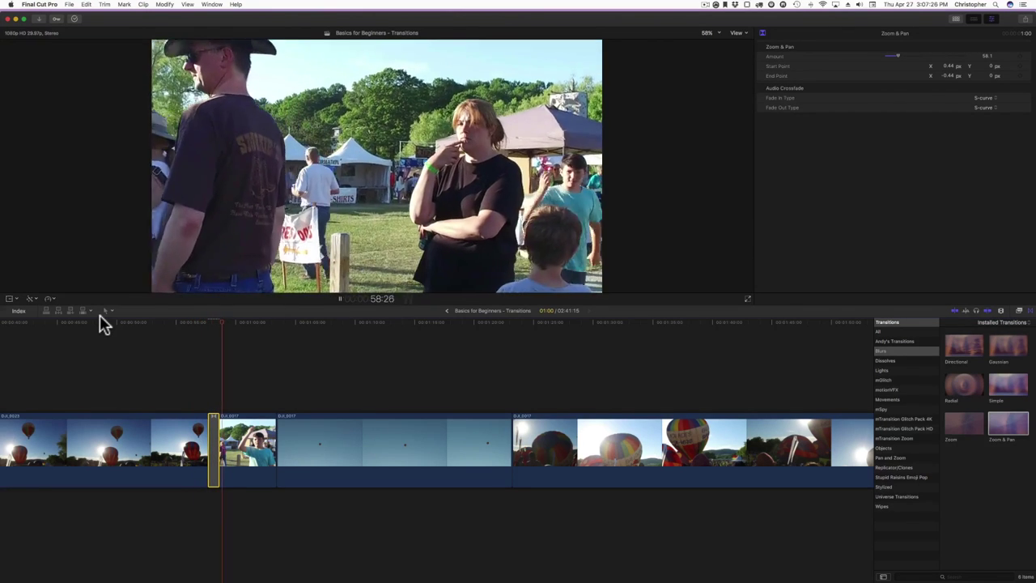
left_click(150, 326)
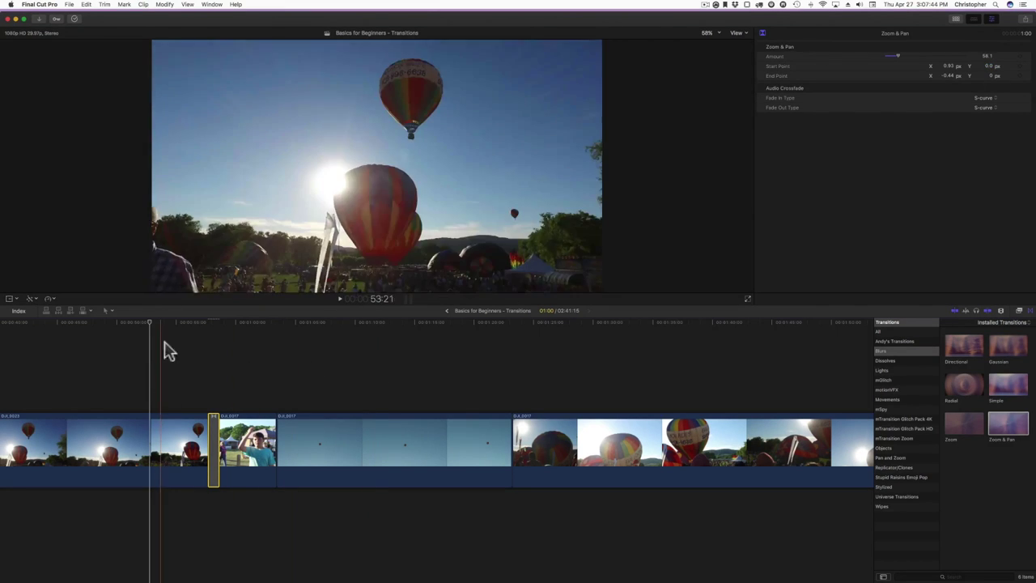
Set the Zoom & Pan Start Point's X to 0.93 px and preview the transition from just before the cut
left_click(187, 323)
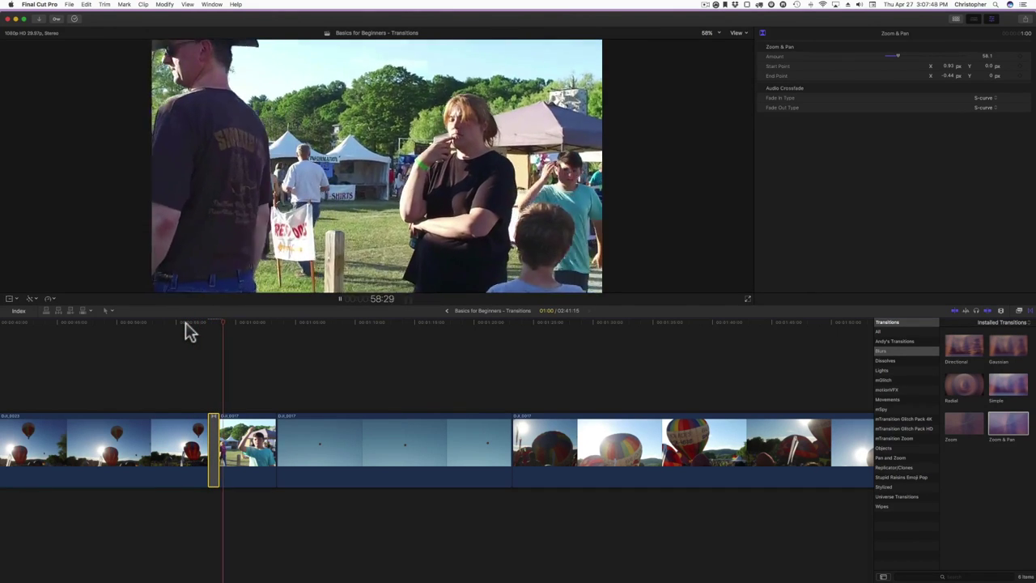
key("space")
left_click(179, 323)
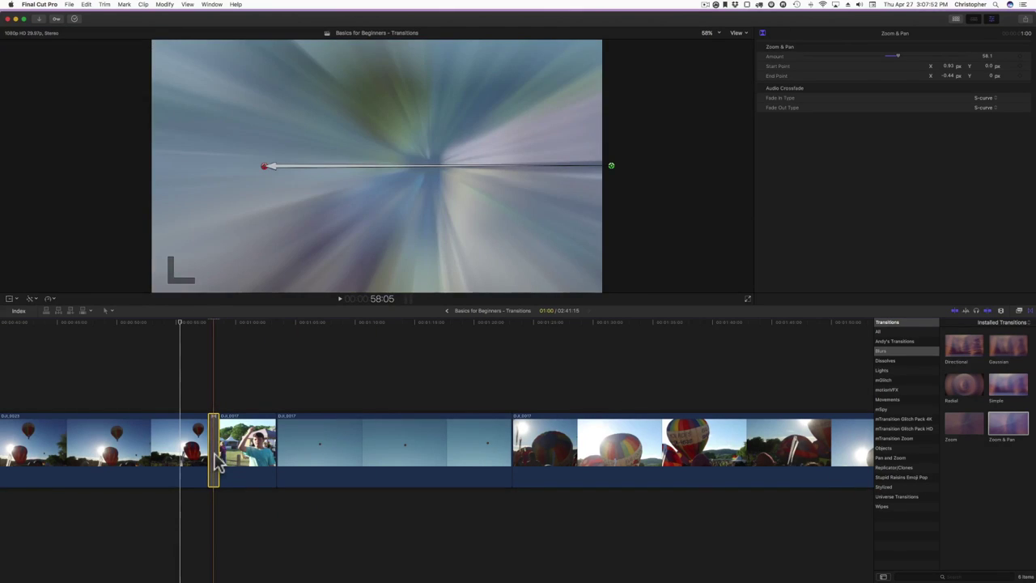
Lengthen the Zoom & Pan transition to 1:27 in the timeline and play through it
left_click_drag(216, 426, 219, 423)
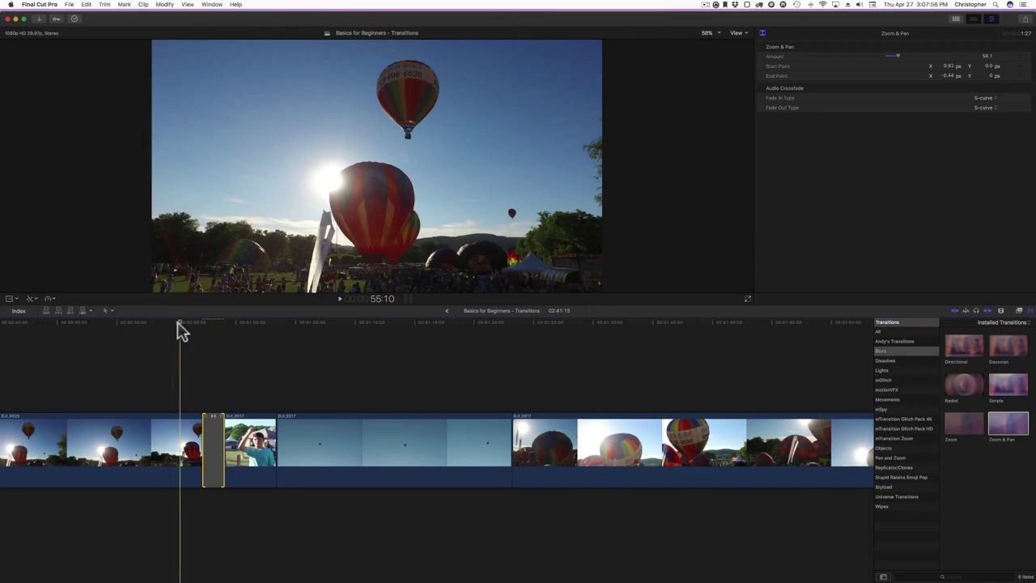
left_click(177, 325)
key("space")
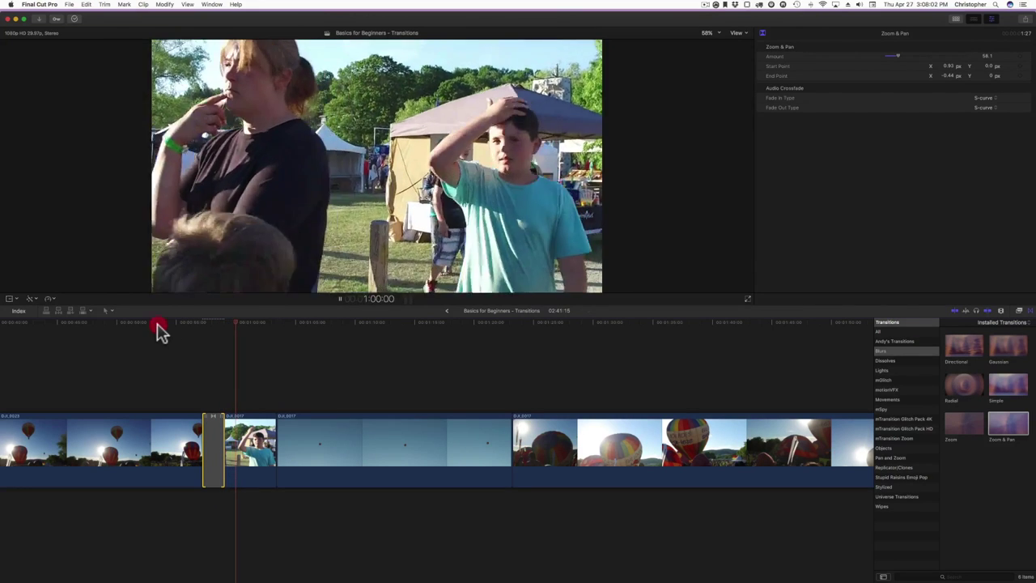
key("space")
left_click(158, 324)
Set the Zoom & Pan Amount to 83.1, Start Point X to 0.83 px and End Point X to 4.27 px, and play it back
left_click_drag(179, 327, 182, 325)
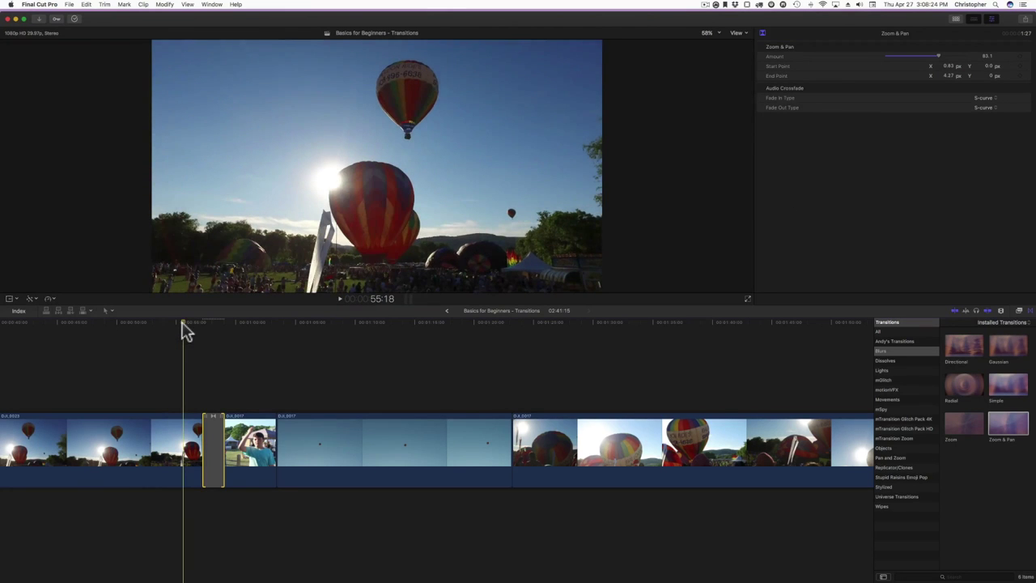
key("space")
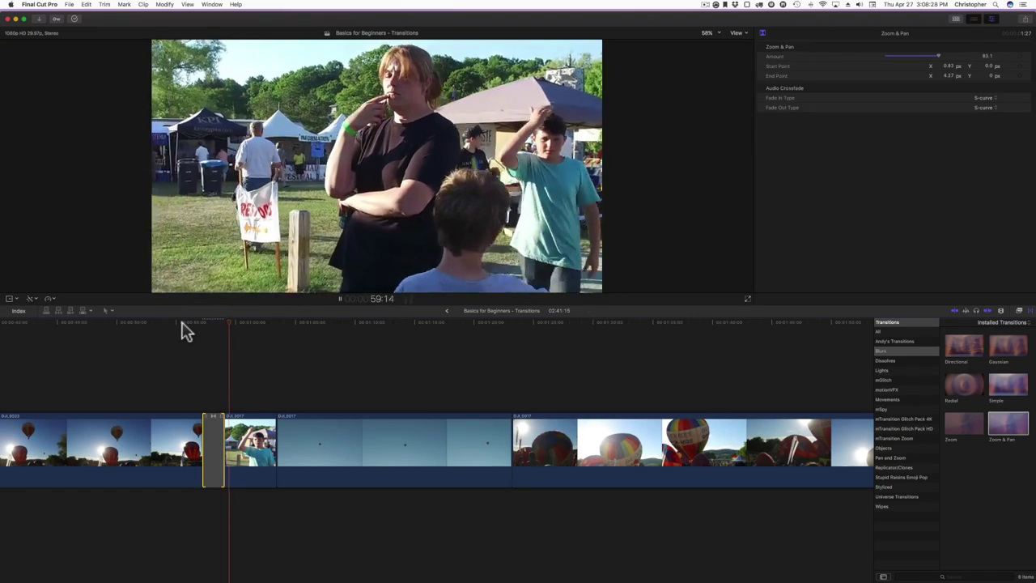
left_click(170, 322)
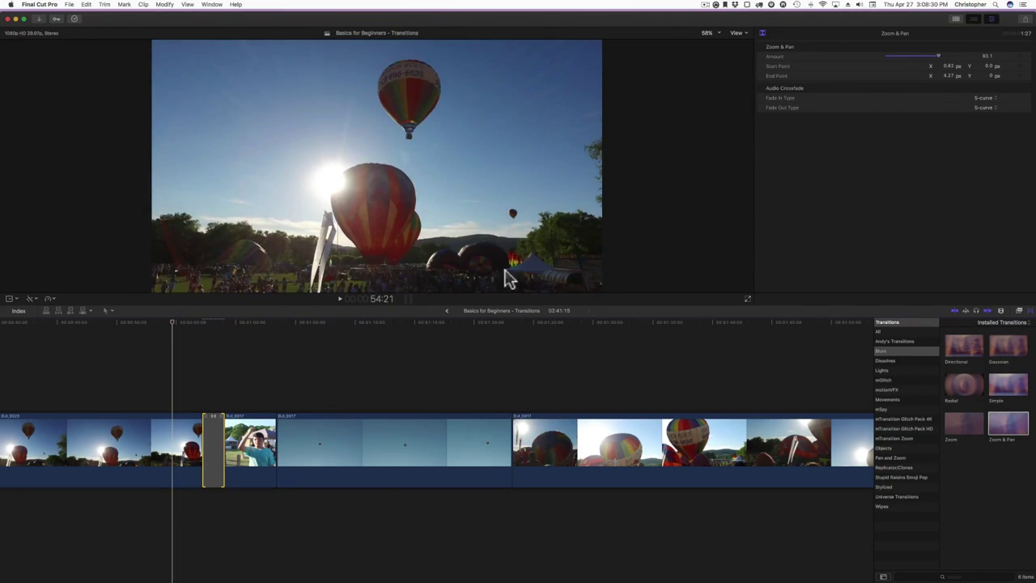
Delete the Zoom & Pan transition and add an Arrows transition from the Objects category at the same cut
left_click(215, 443)
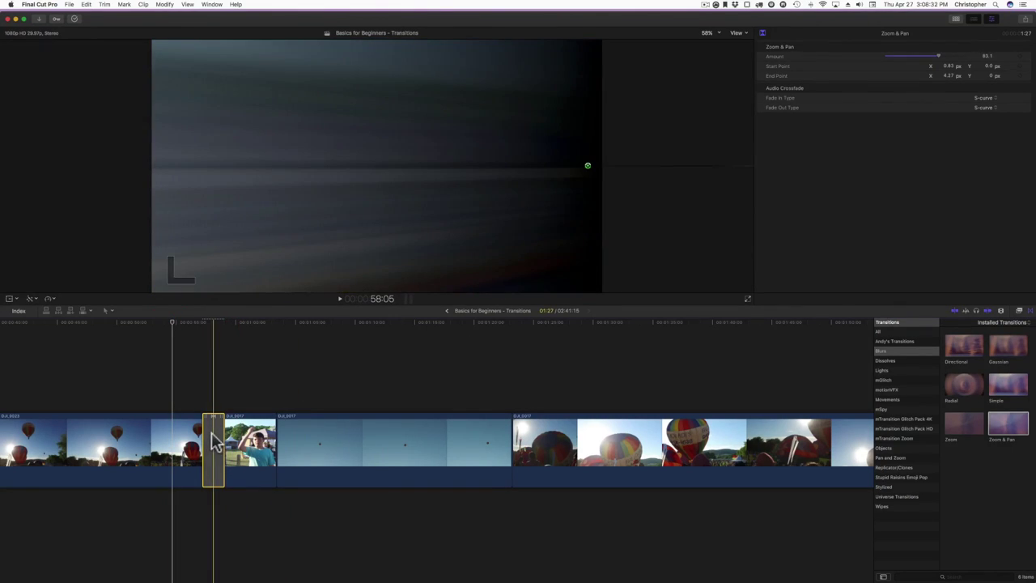
left_click(211, 437)
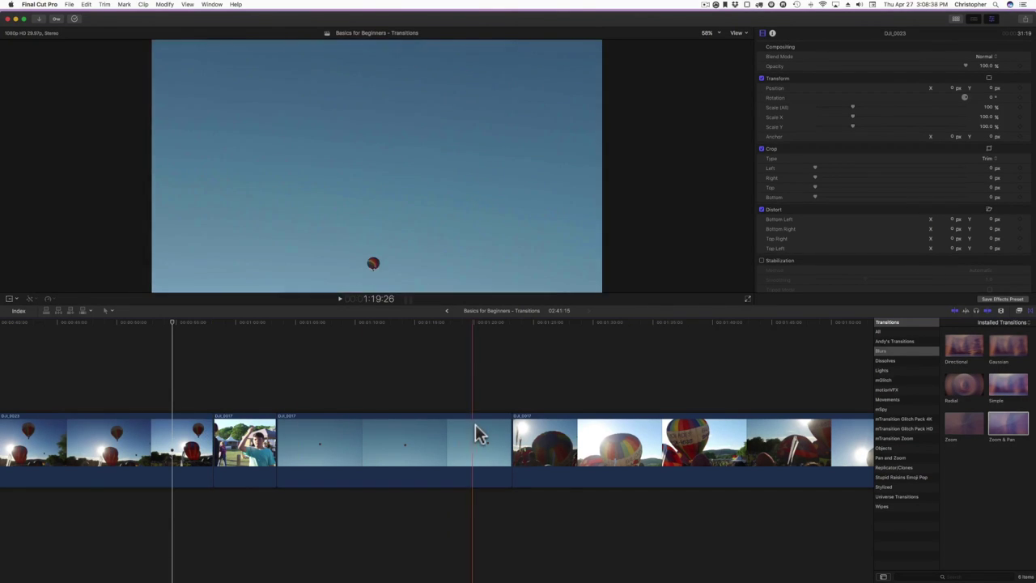
left_click(884, 449)
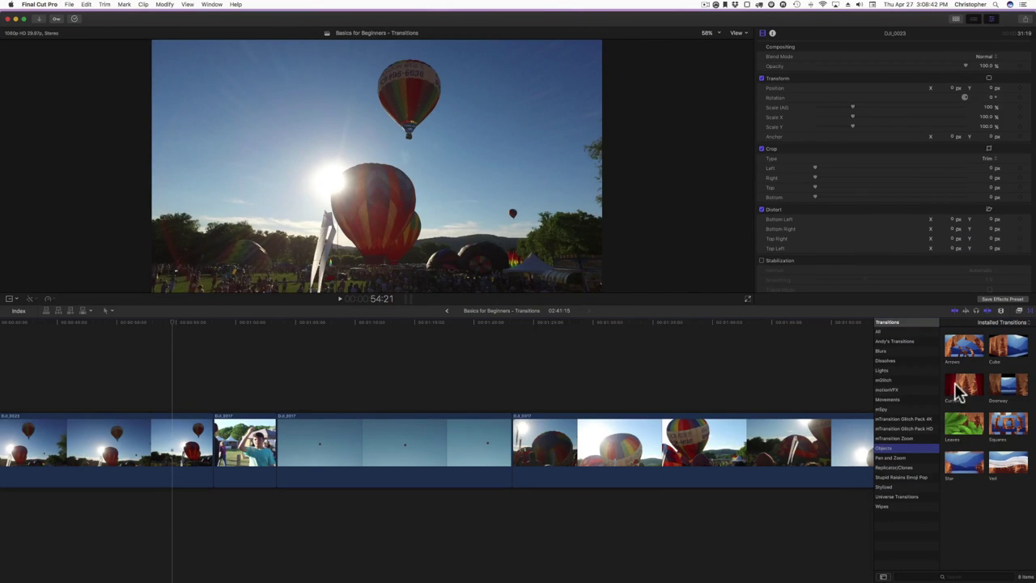
left_click_drag(982, 350, 225, 484)
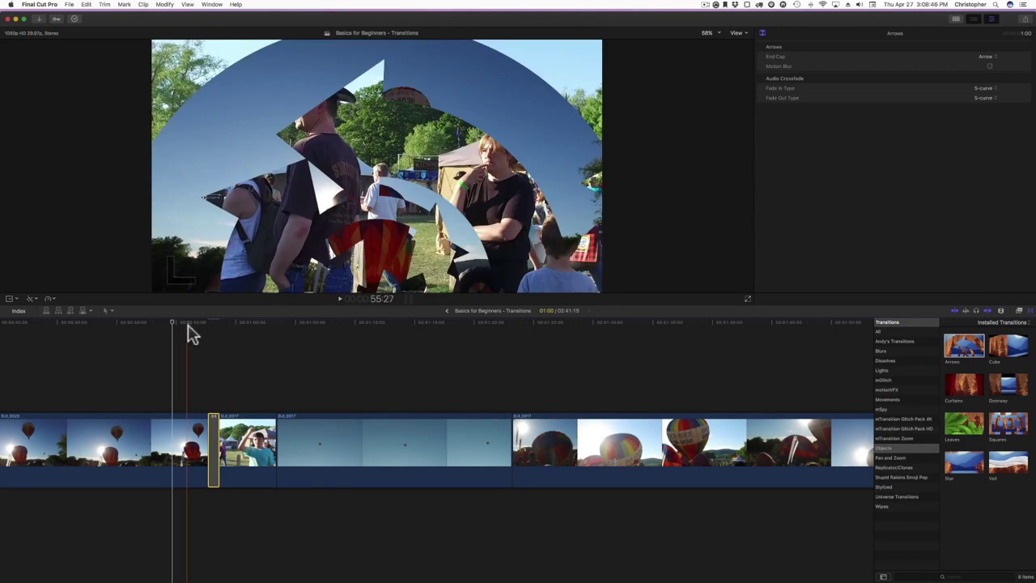
Keep the Arrows transition's End Cap at Arrow, turn on Motion Blur, and play through the transition
left_click(983, 57)
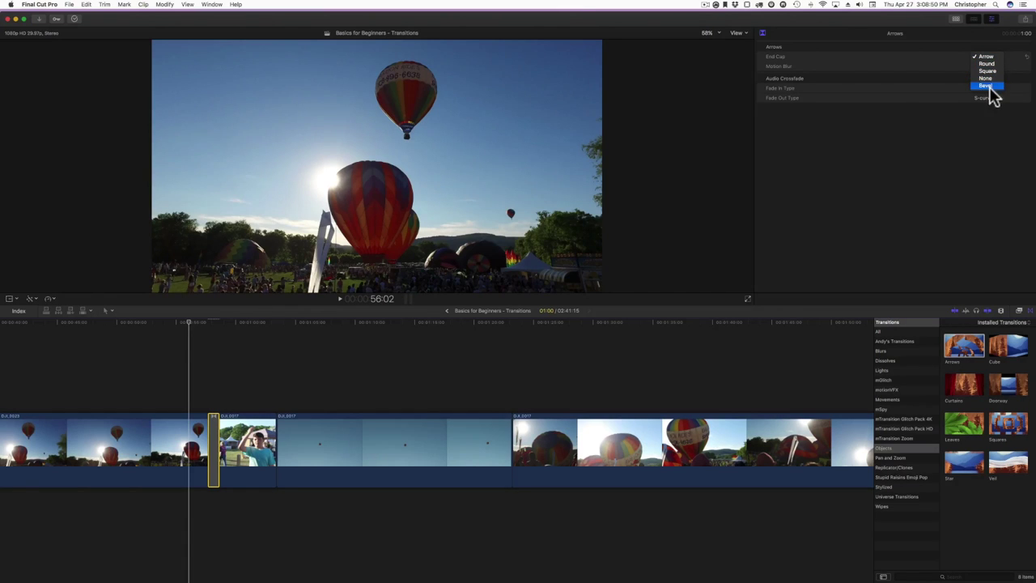
left_click(843, 142)
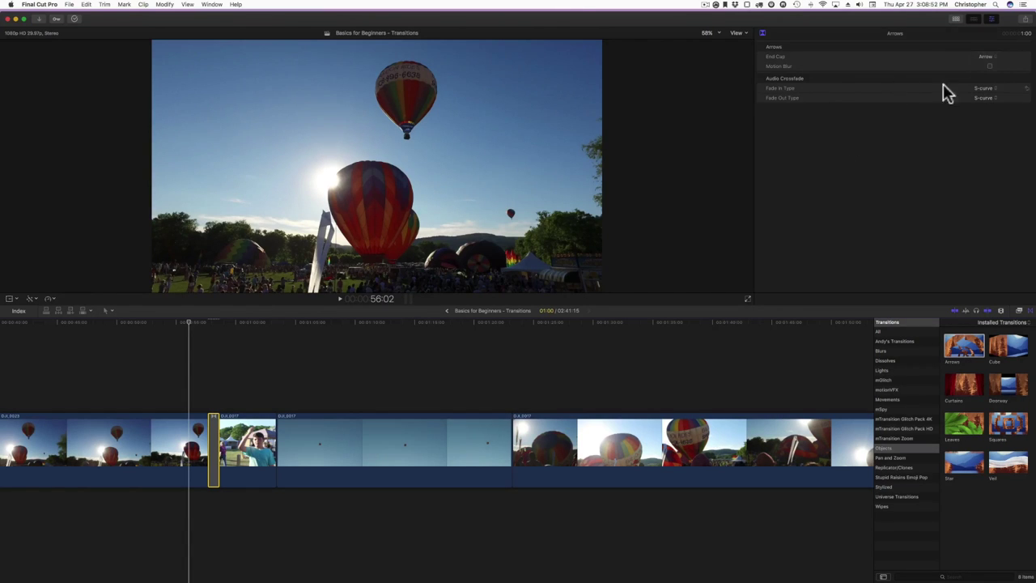
left_click(989, 65)
key("space")
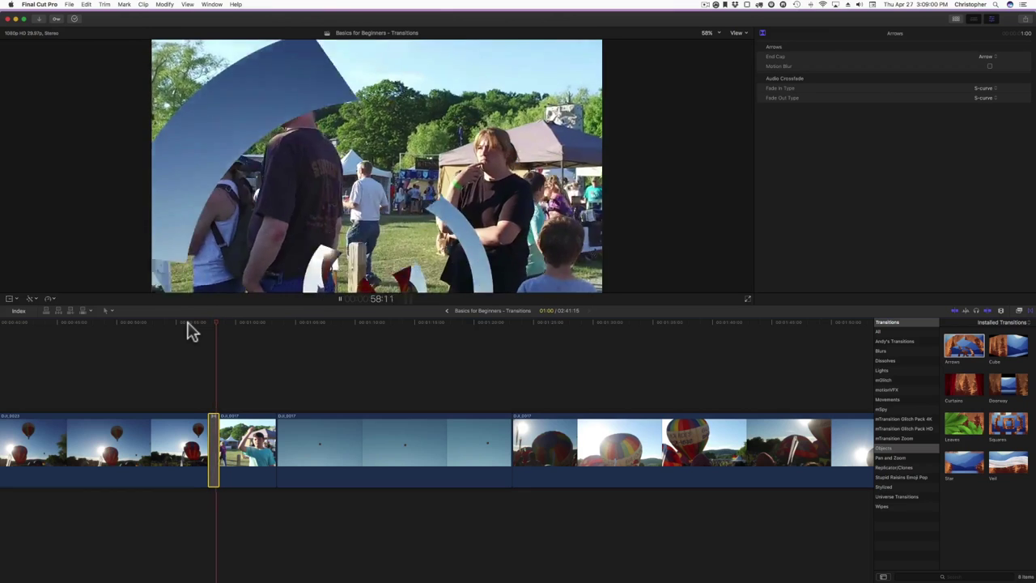
left_click(170, 323)
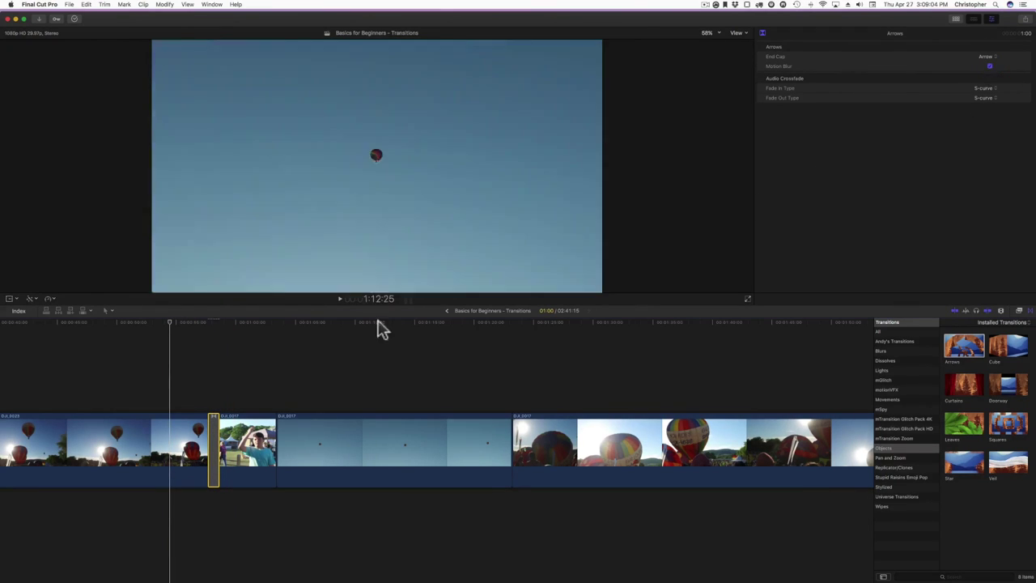
Play the timeline through the Arrows transition with Motion Blur turned on
left_click_drag(169, 324, 186, 326)
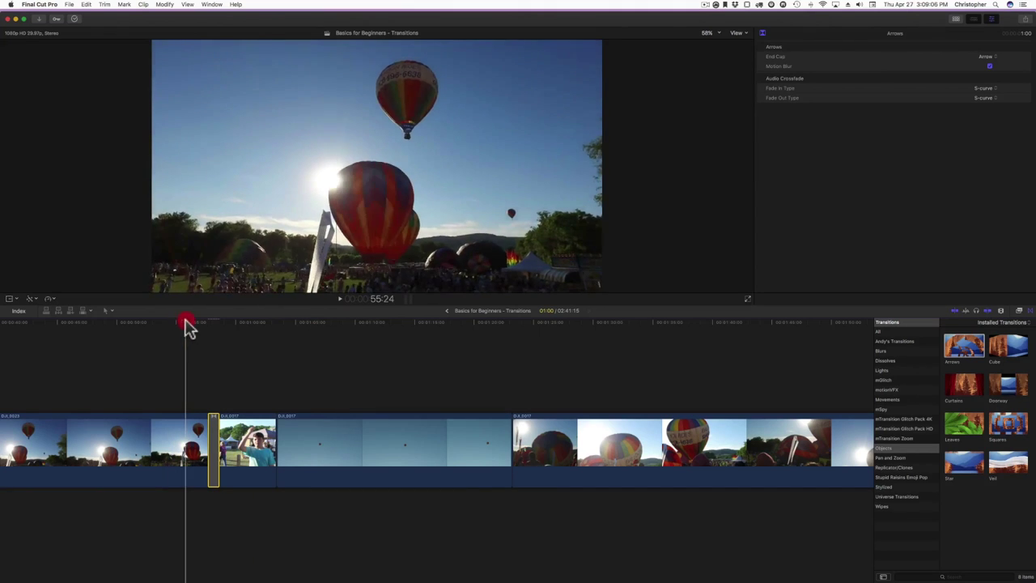
left_click(134, 331)
key("space")
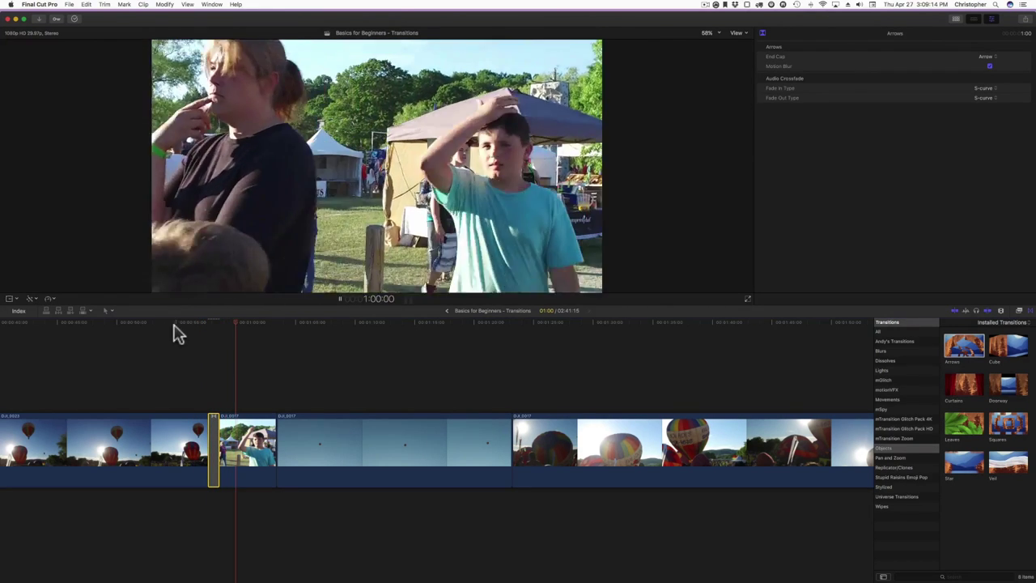
left_click(173, 331)
key("super+4")
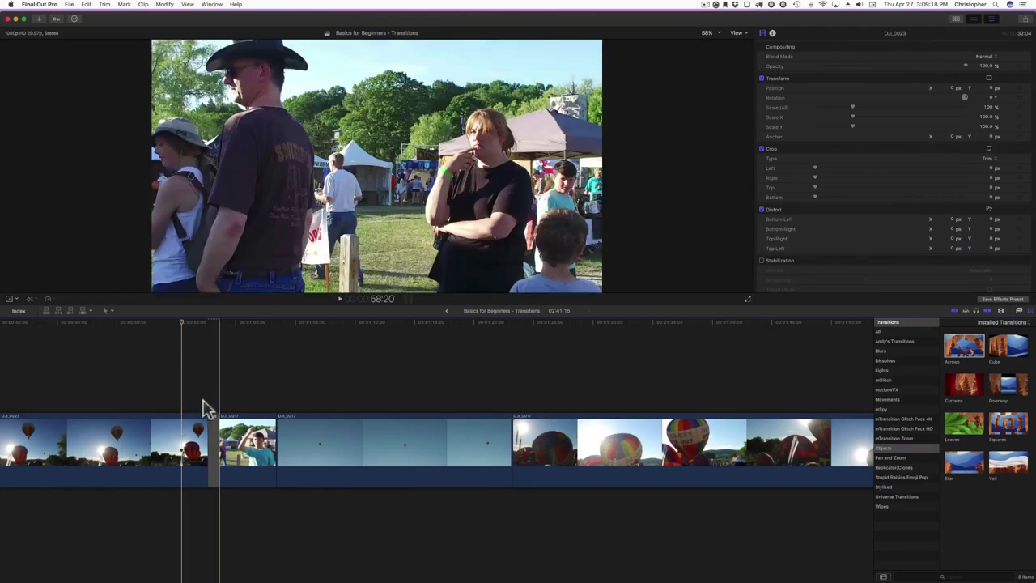
Set the Arrows transition's End Cap to Bevel and play through the cut
left_click(215, 445)
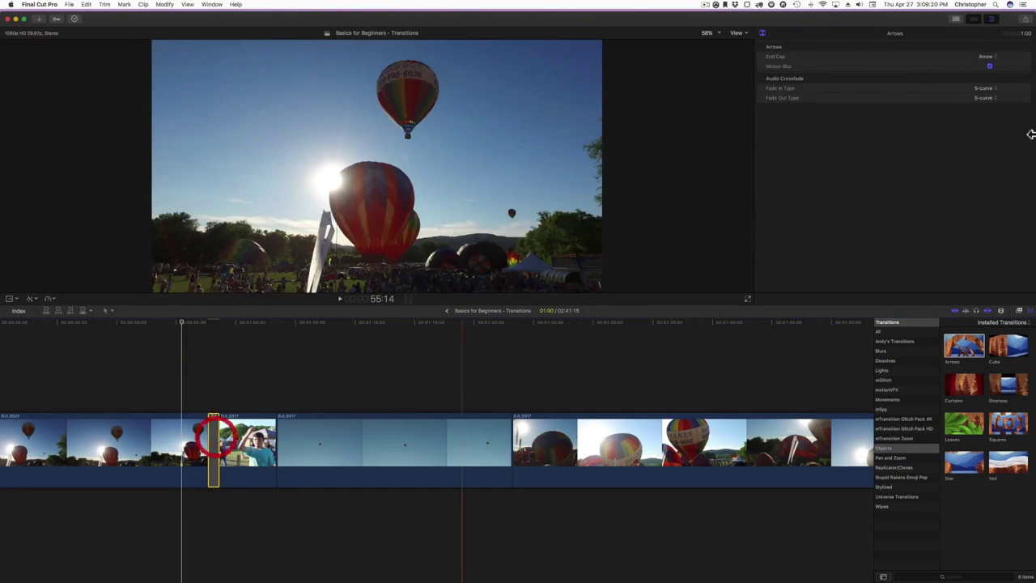
left_click(989, 57)
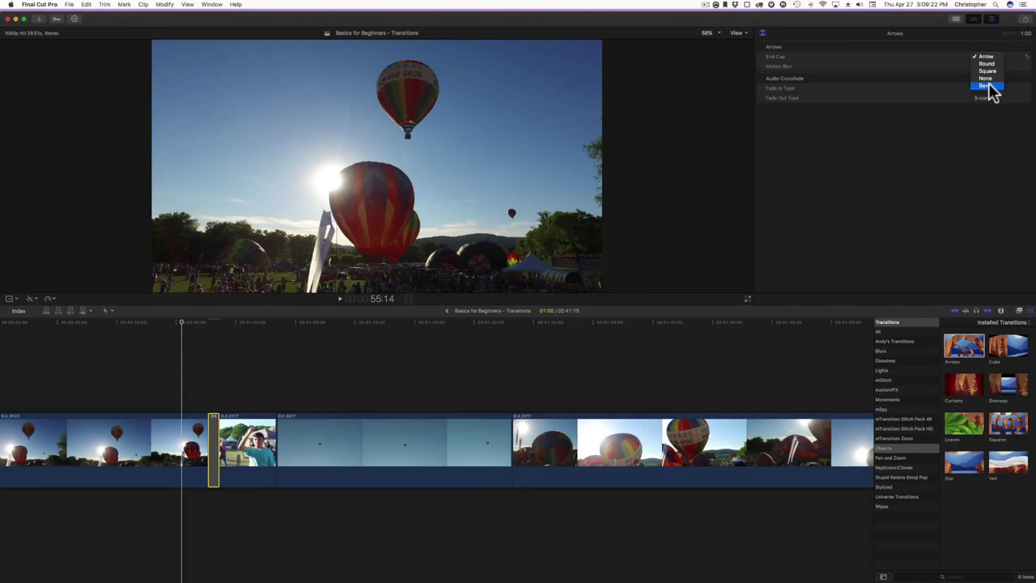
left_click(986, 85)
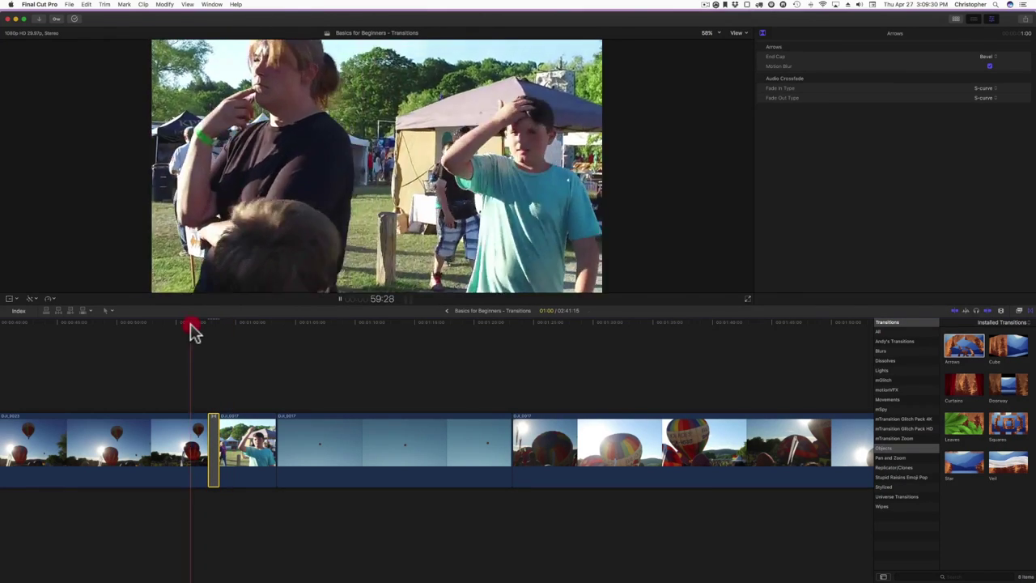
left_click(191, 323)
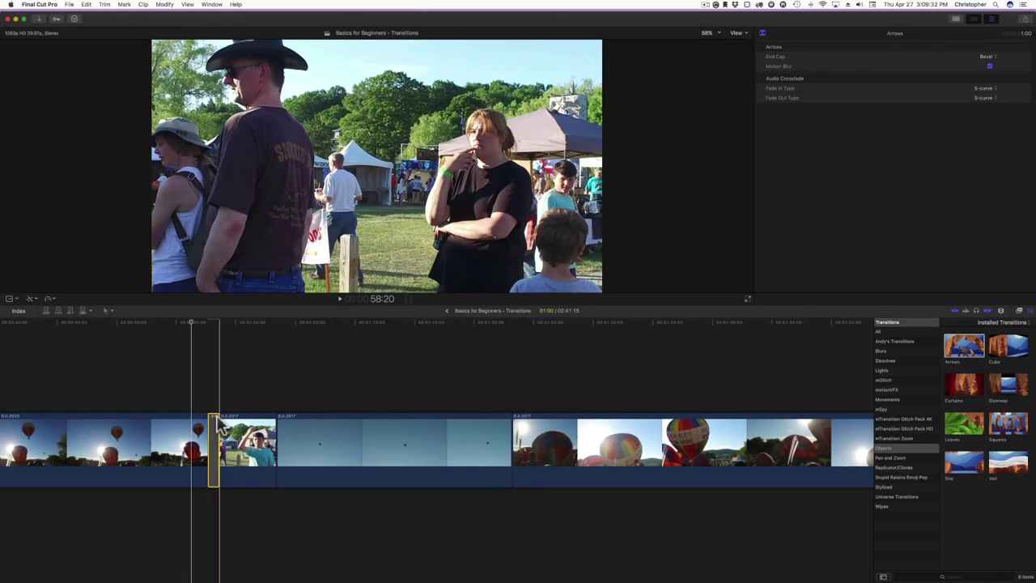
Lengthen the Arrows transition to 3:01 in the timeline and play through it
mouse_move(221, 416)
left_mouse_down()
mouse_move(243, 415)
mouse_move(233, 416)
left_mouse_up()
left_click(175, 327)
key("space")
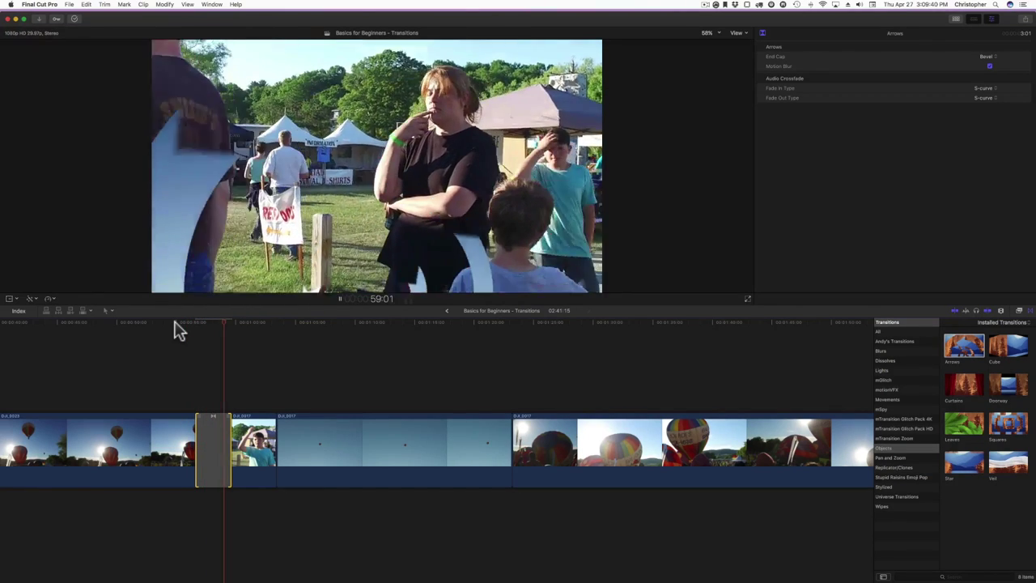
left_click(164, 328)
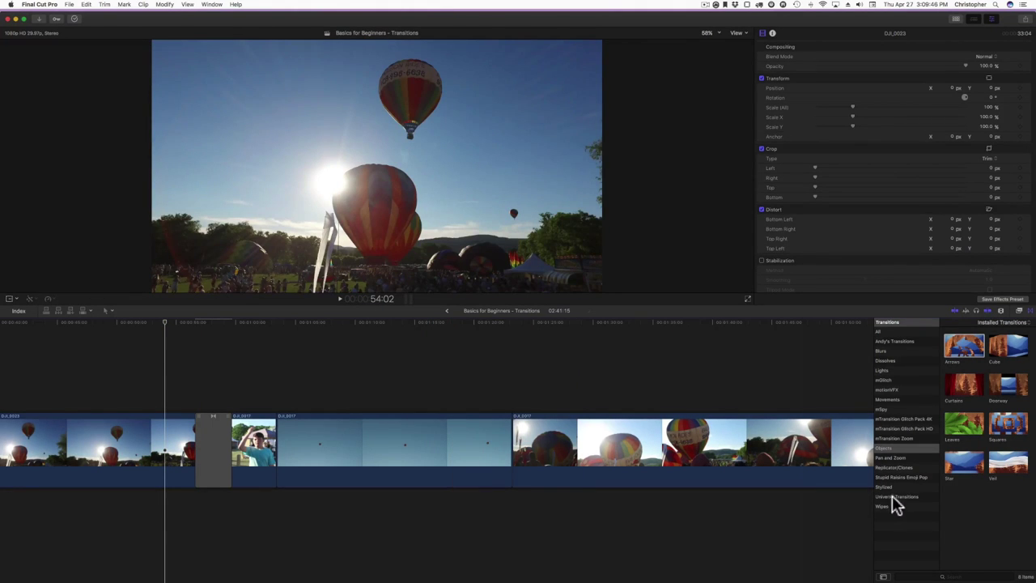
Delete the Arrows transition and add a Color Panels transition from the Stylized category at the same cut
left_click(890, 486)
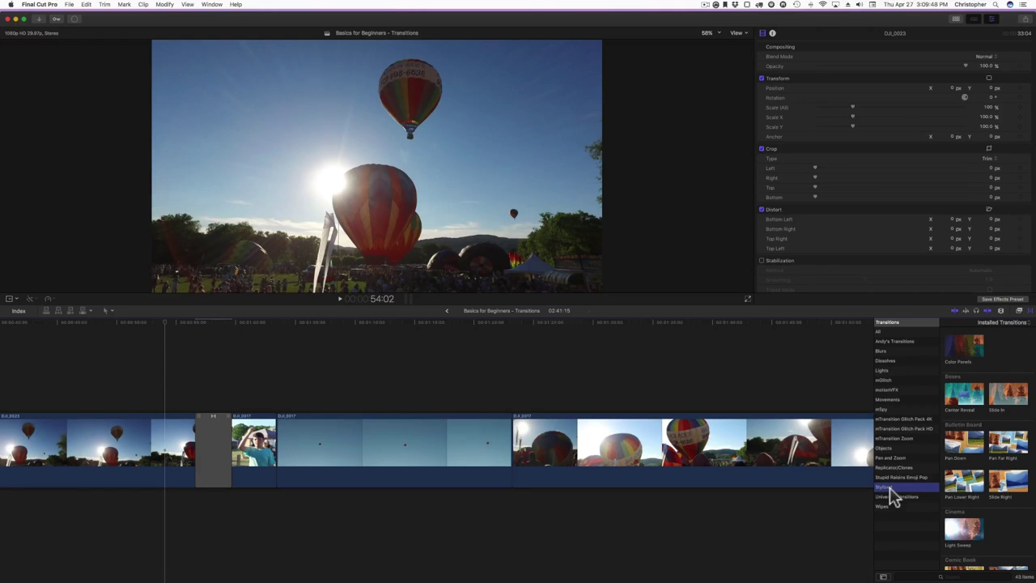
left_click_drag(992, 336, 209, 444)
key("Delete")
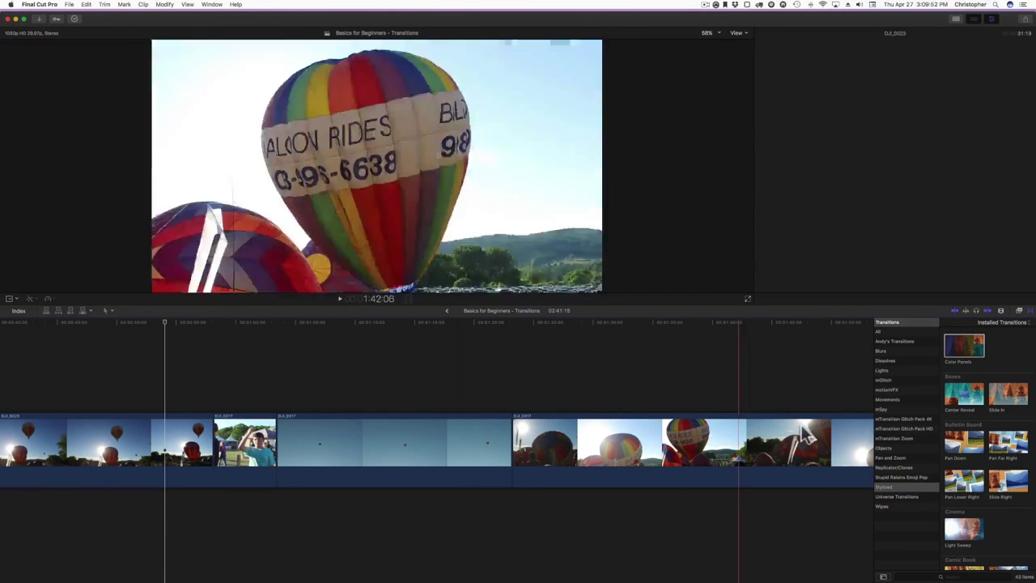
left_click_drag(969, 356, 207, 461)
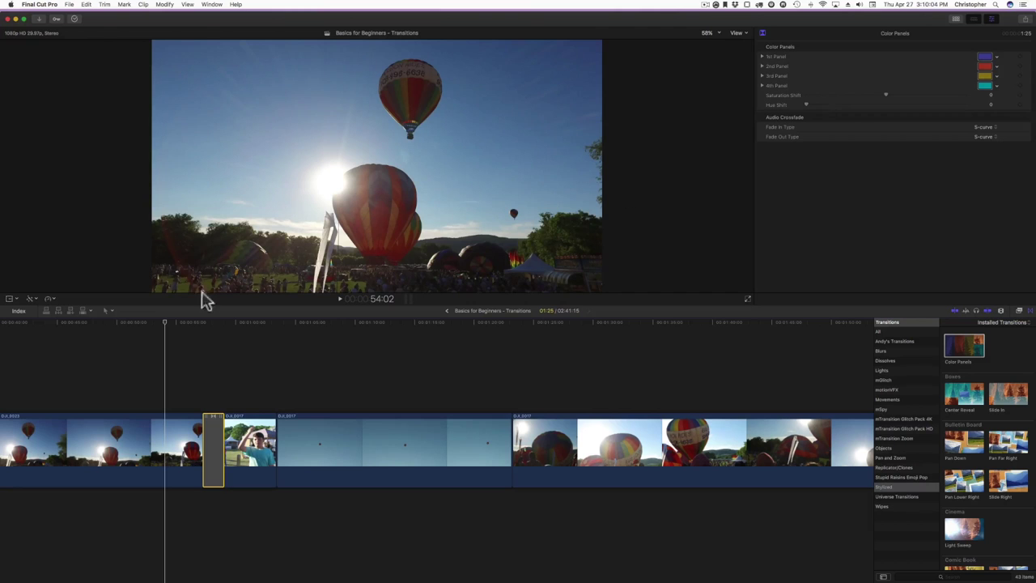
Play through the Color Panels transition and return the playhead to just before it
key("space")
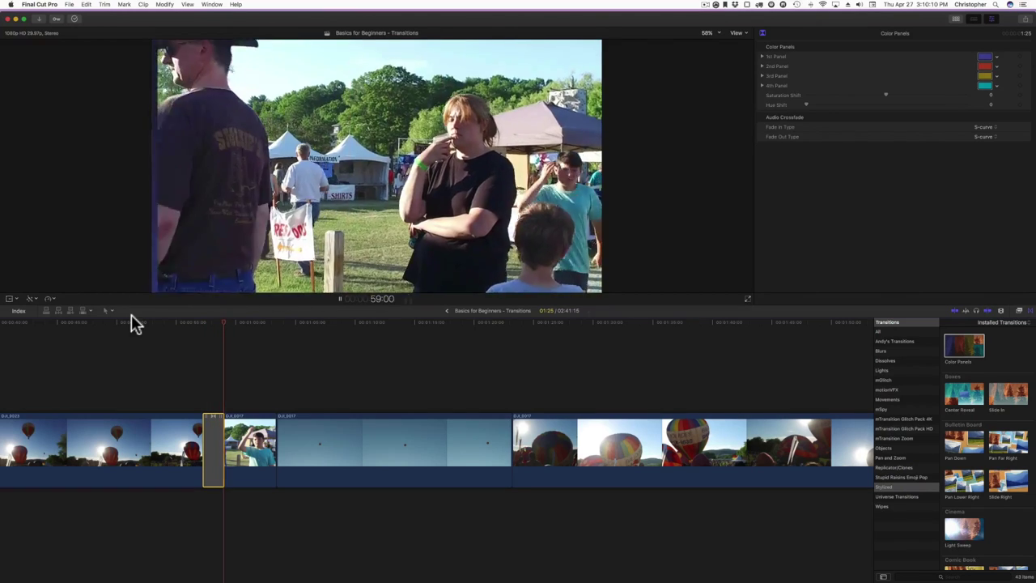
key("space")
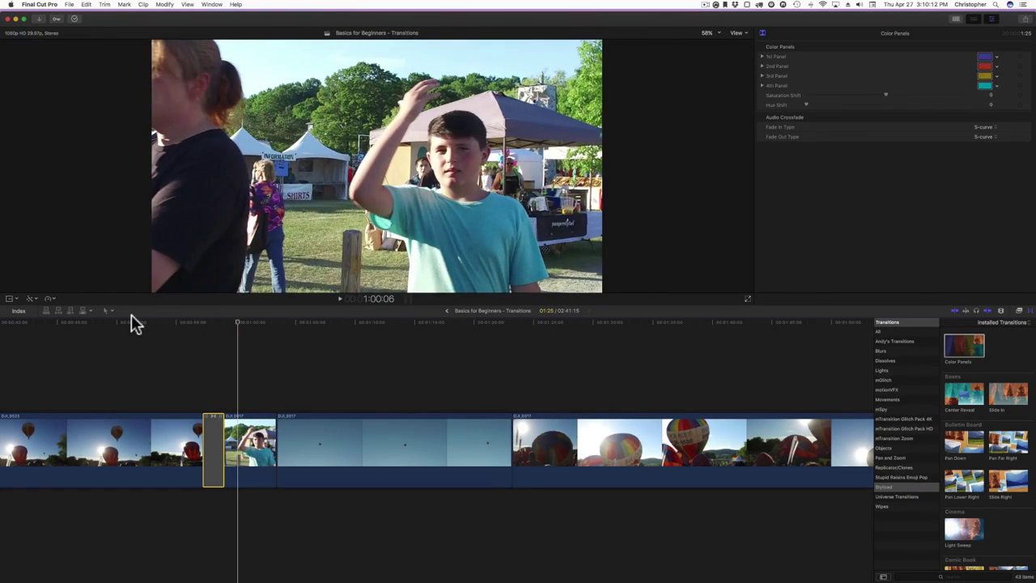
left_click(170, 324)
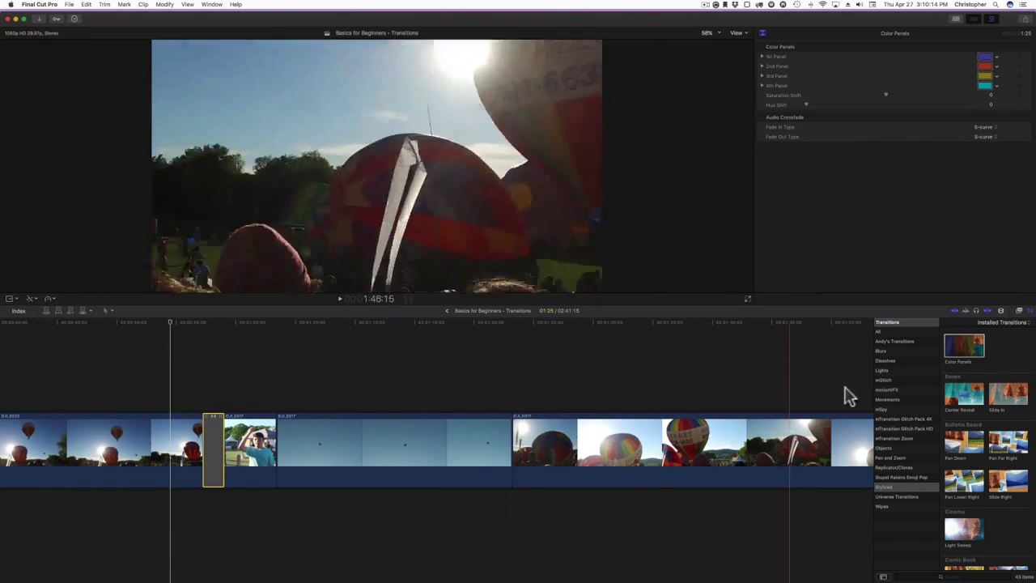
Delete the Color Panels transition and add an Upper Rotate Left transition from the mTransition Zoom category at the same cut
left_click(886, 510)
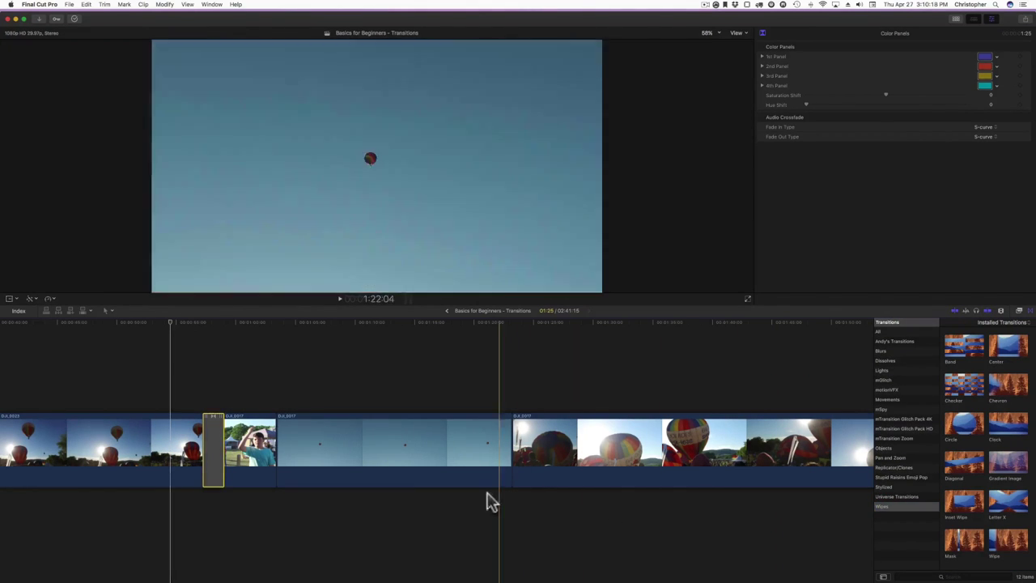
key("Delete")
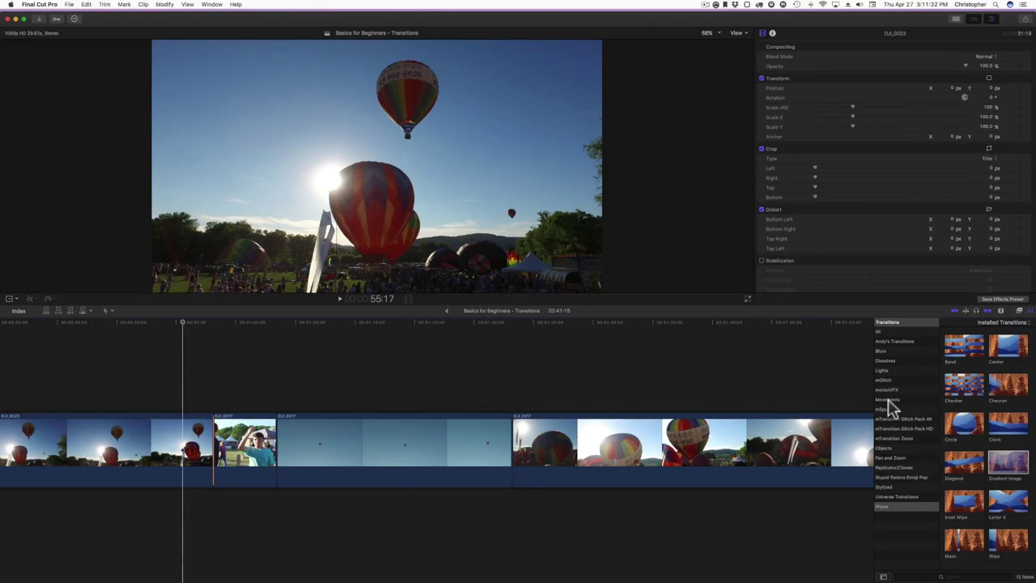
left_click(909, 438)
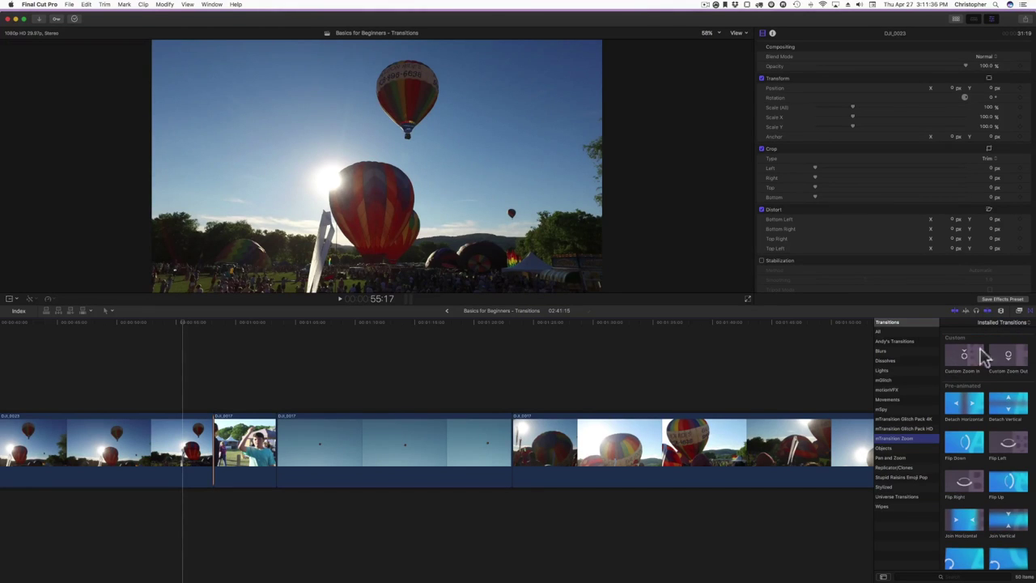
scroll(986, 431, "down", 2)
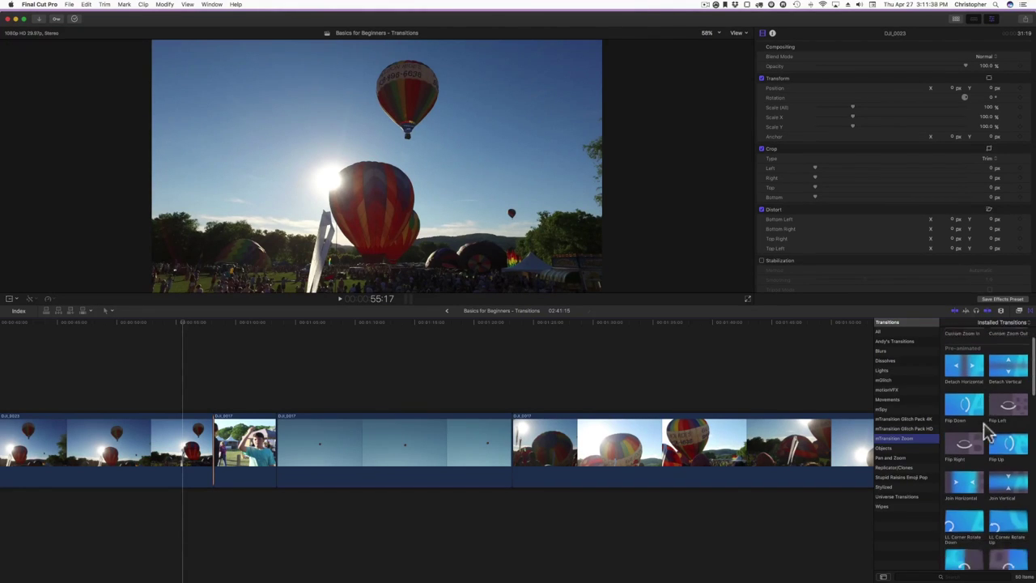
scroll(986, 431, "down", 10)
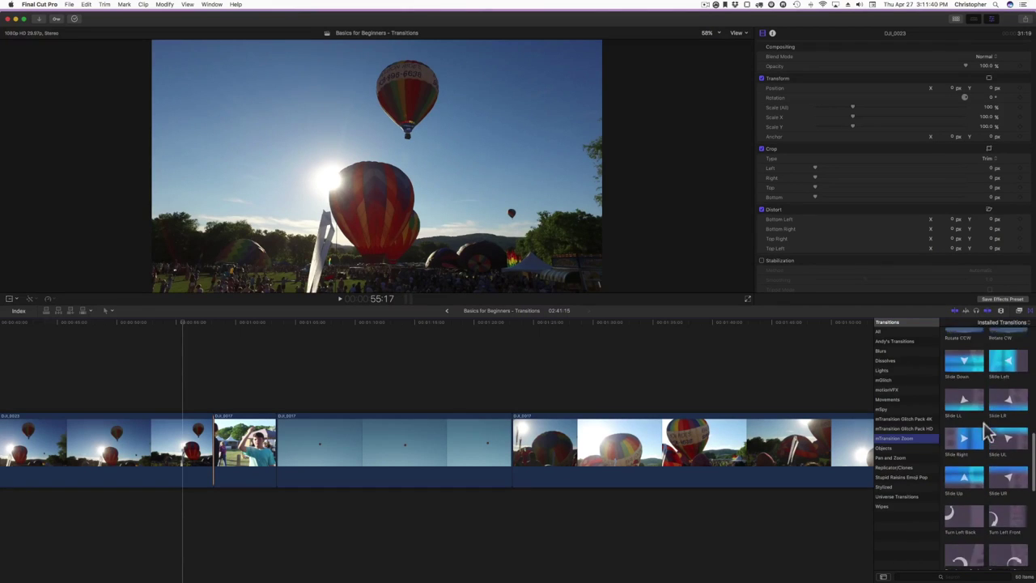
scroll(986, 432, "down", 5)
left_click(971, 426)
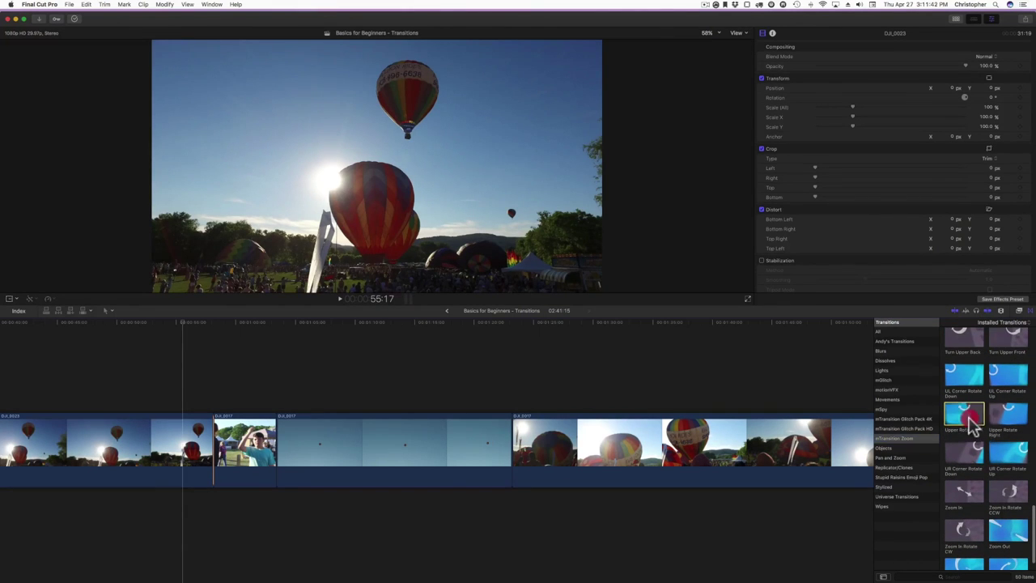
mouse_move(971, 427)
left_mouse_down()
mouse_move(351, 393)
mouse_move(213, 450)
left_mouse_up()
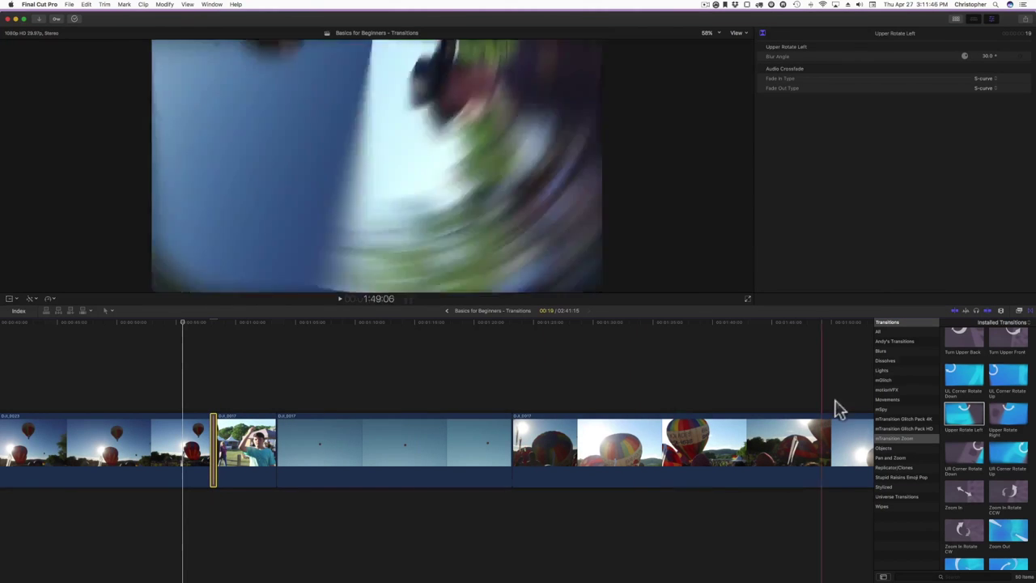
Play through the Upper Rotate Left transition twice from just before the cut
left_click(191, 330)
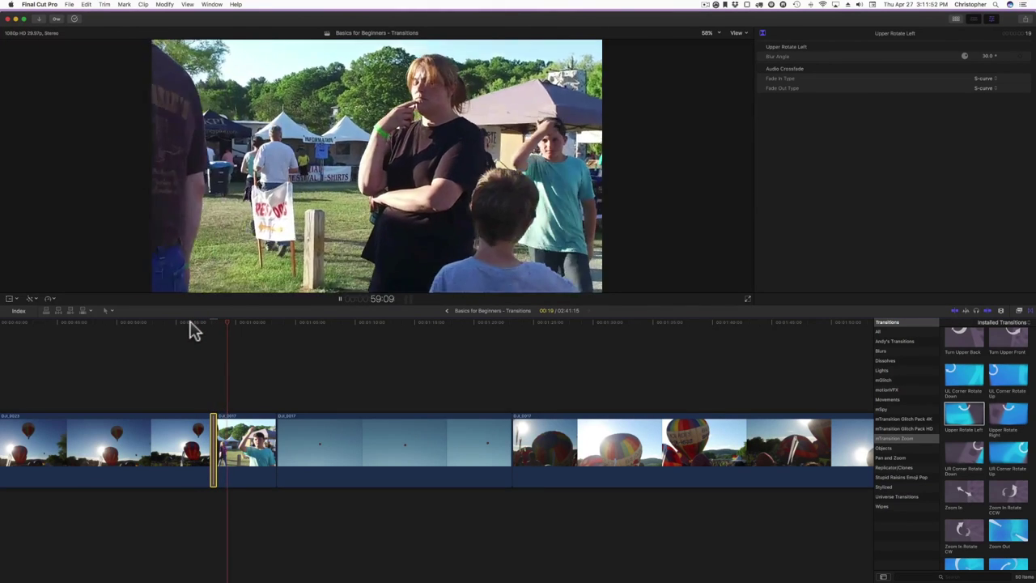
left_click(192, 330)
key("space")
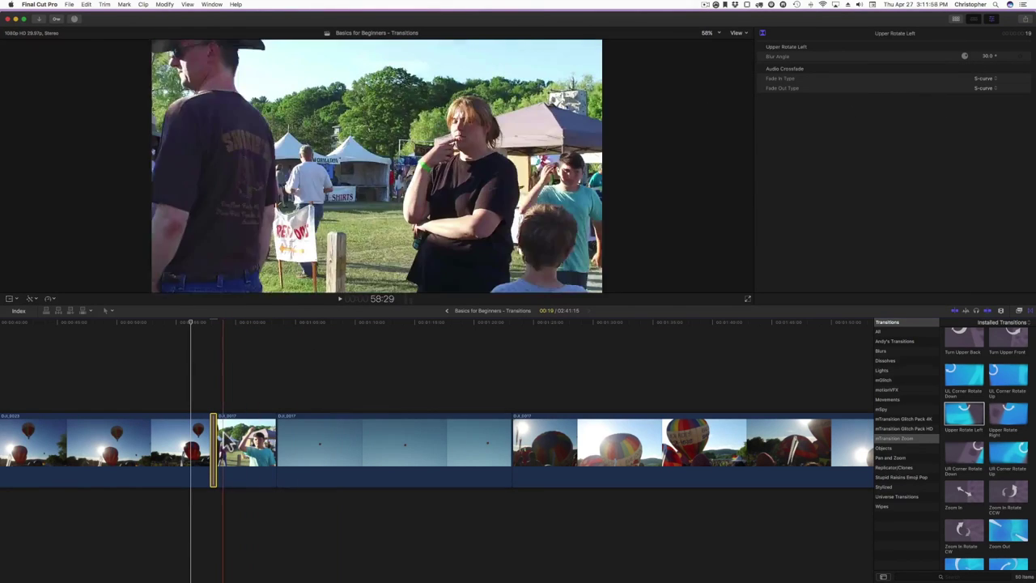
Replace the Upper Rotate Left transition at the cut with the pre-animated Detach Horizontal transition
left_click(862, 378)
scroll(966, 405, "up", 5)
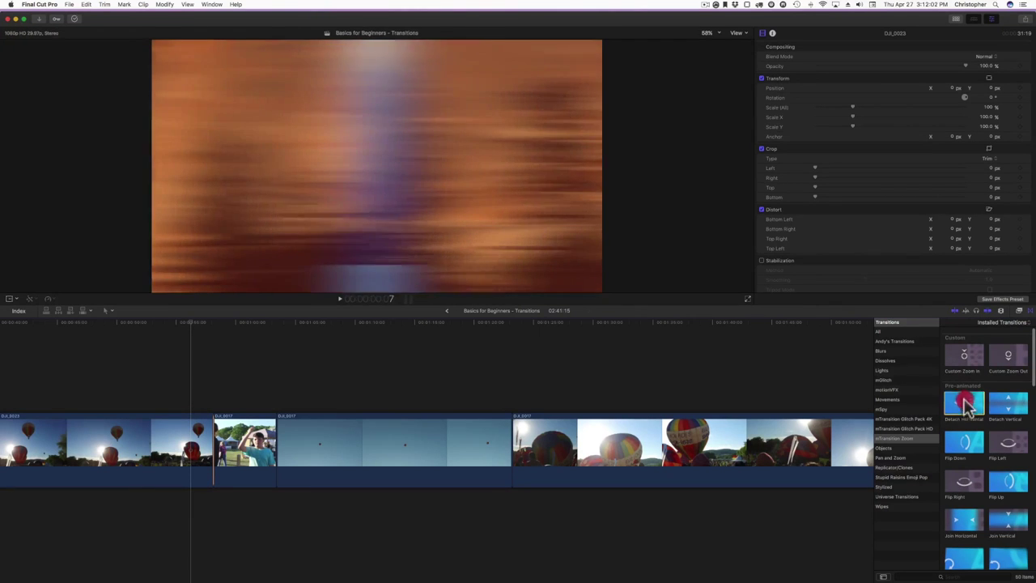
left_click_drag(969, 406, 222, 417)
Play through the Detach Horizontal transition repeatedly and park the playhead before it
left_click(183, 326)
key("space")
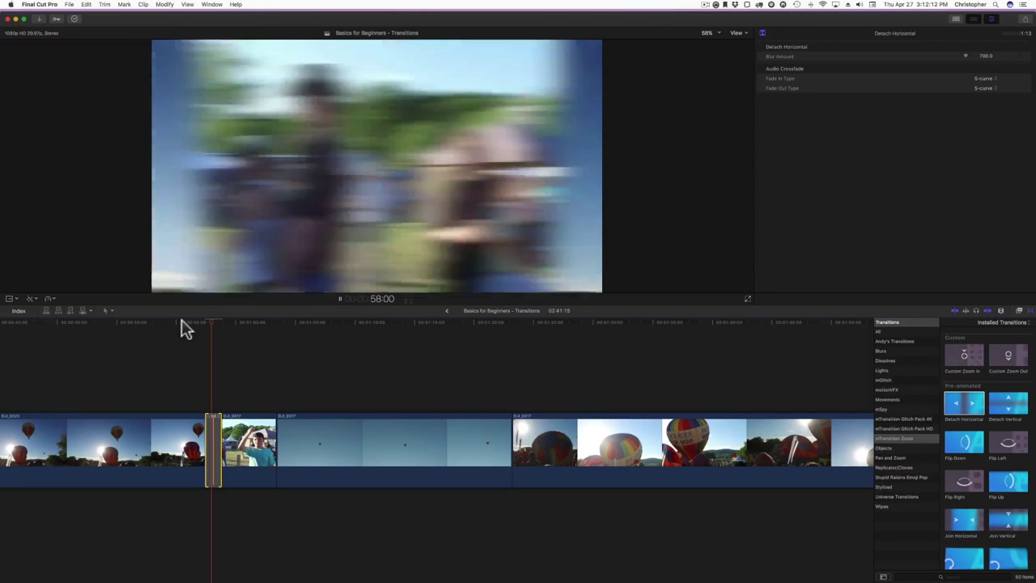
left_click(186, 325)
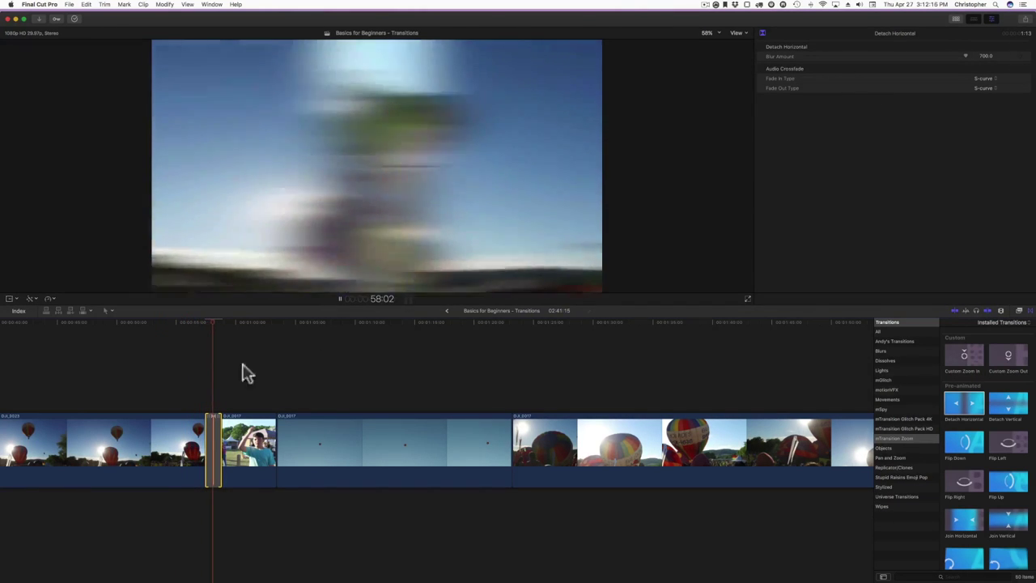
left_click(179, 325)
key("space")
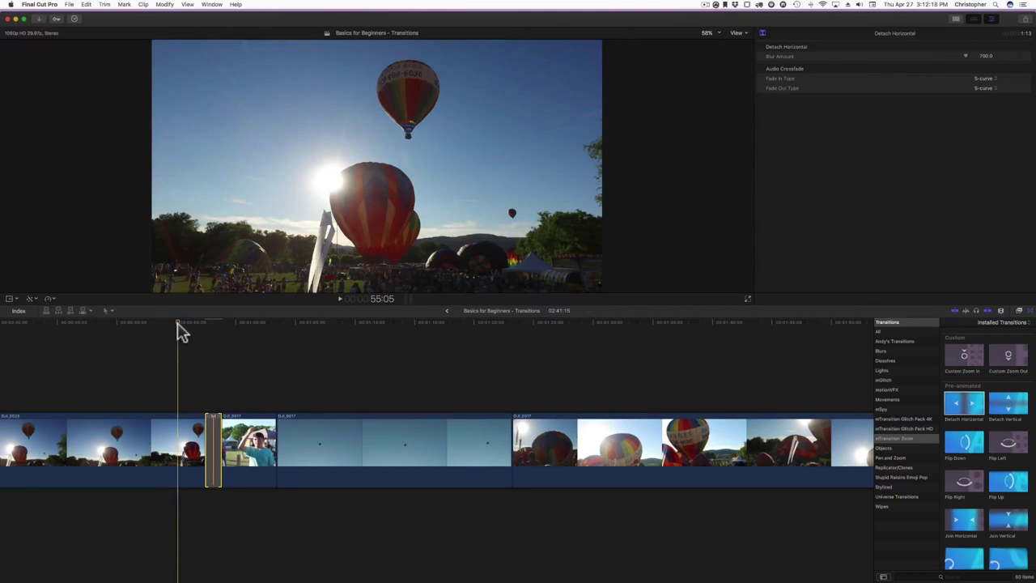
Delete the Detach Horizontal transition, add a Custom Zoom In transition at the same cut, and expand its Center parameters
key("Delete")
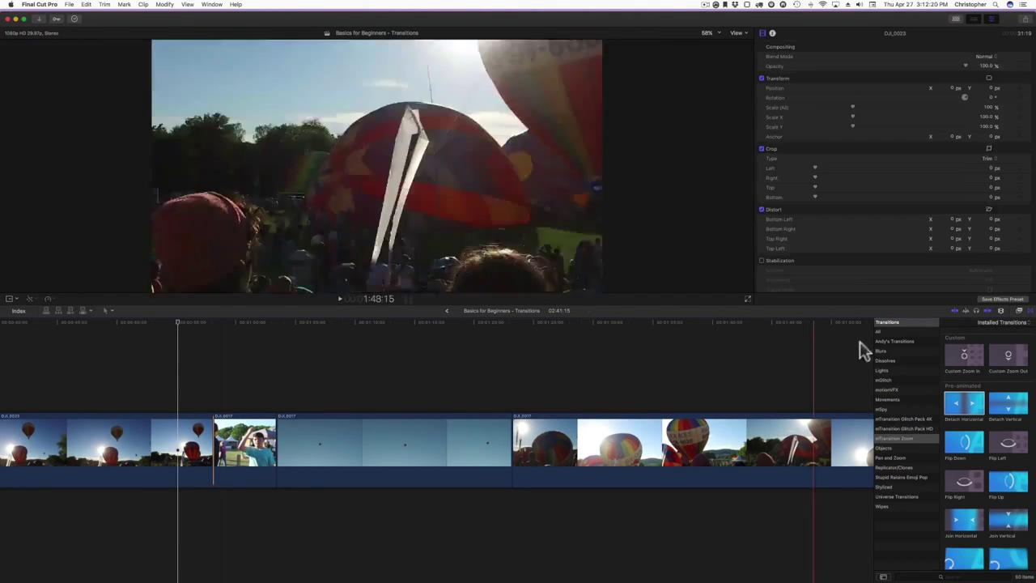
left_click_drag(964, 354, 217, 427)
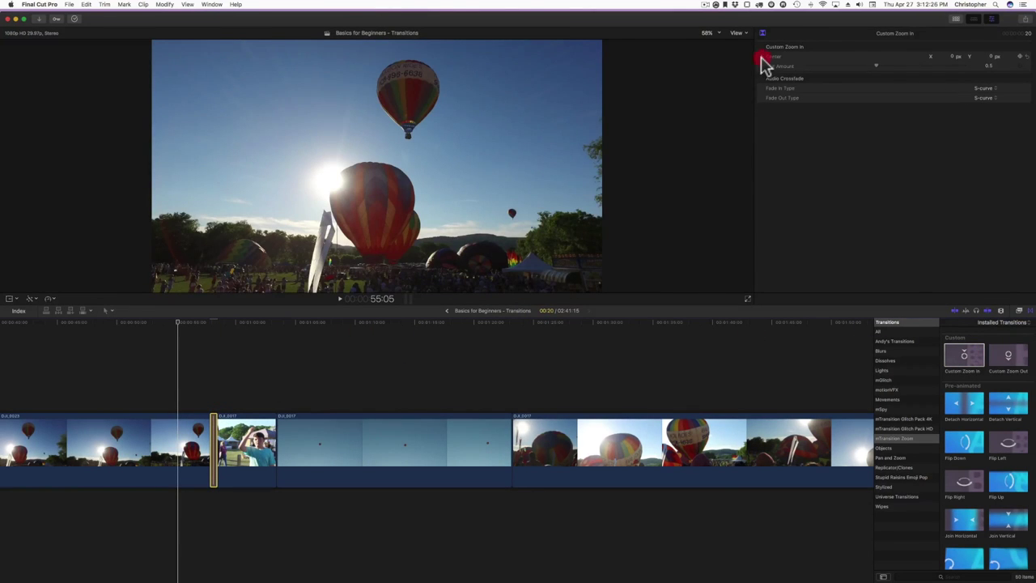
left_click(761, 59)
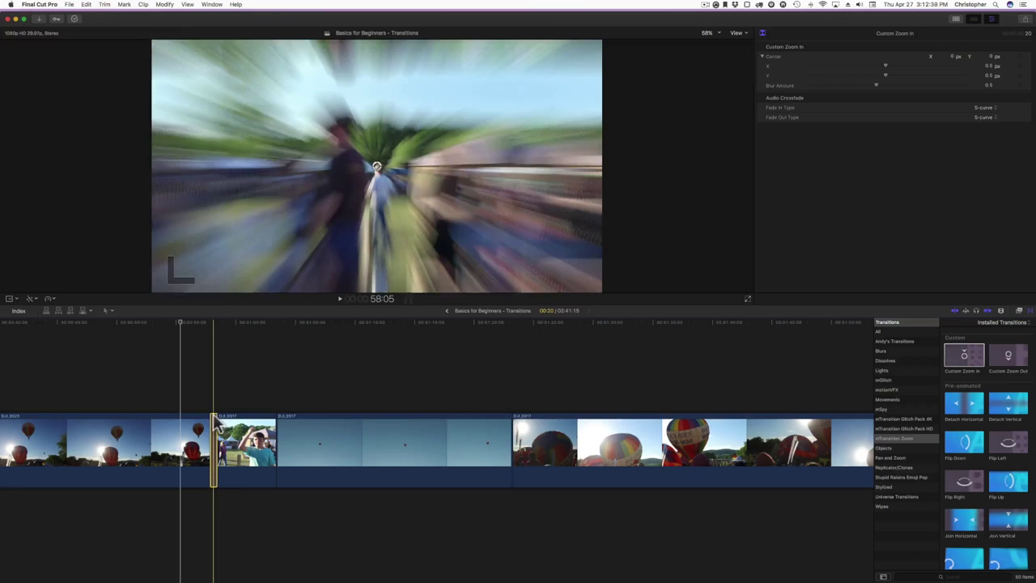
Lengthen the Custom Zoom In transition to a little over 2 seconds and play through it
left_click_drag(217, 427, 225, 429)
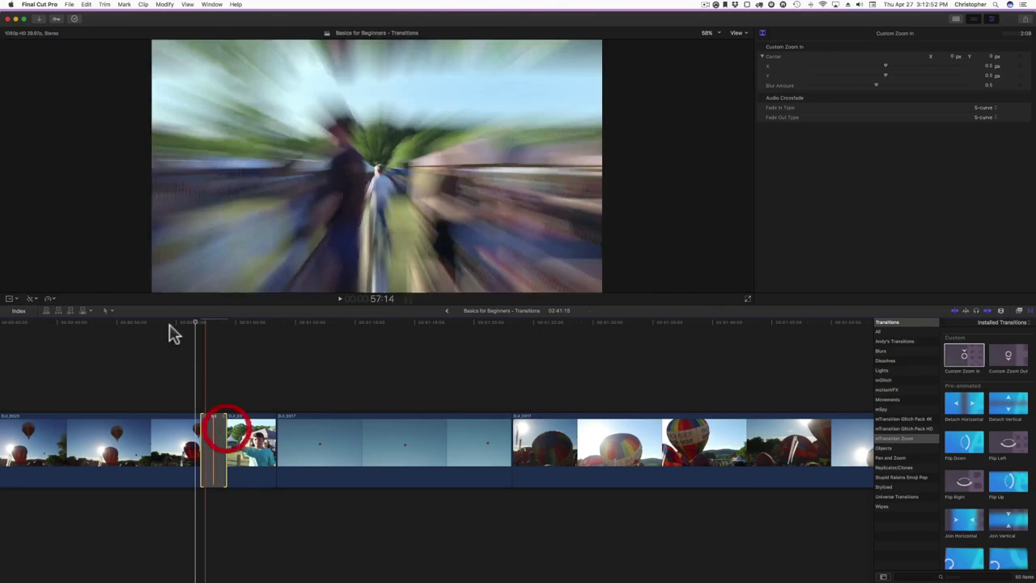
left_click(175, 325)
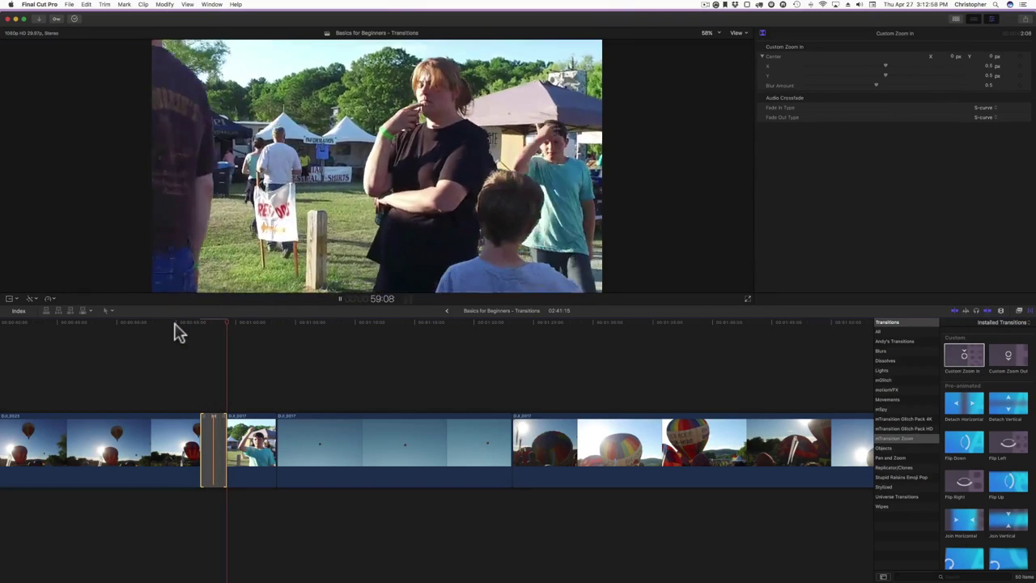
left_click(170, 324)
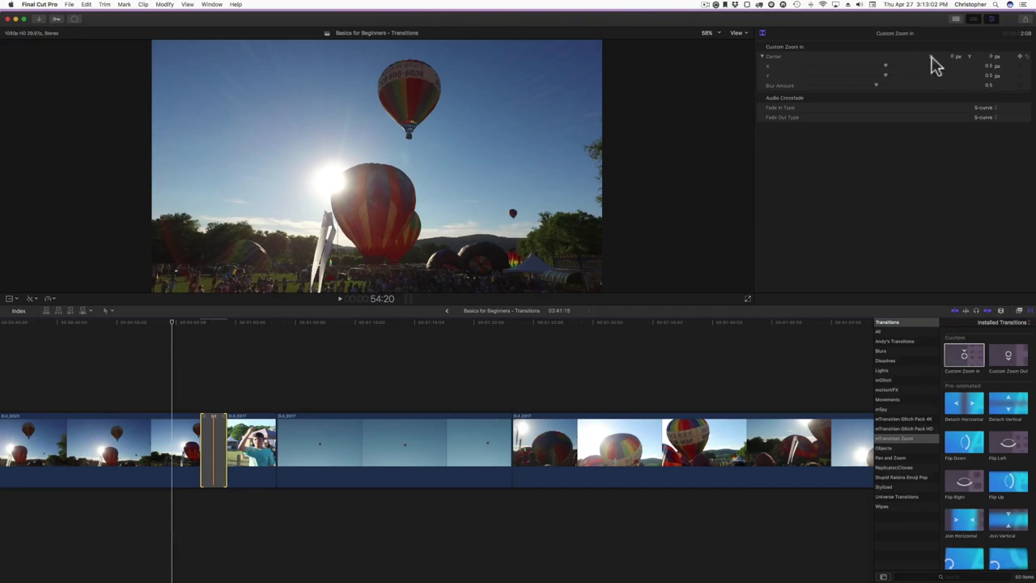
Offset the Custom Zoom In transition's center to X 0.11 and Y 0.87, and play through the transition
left_click(954, 66)
type("0")
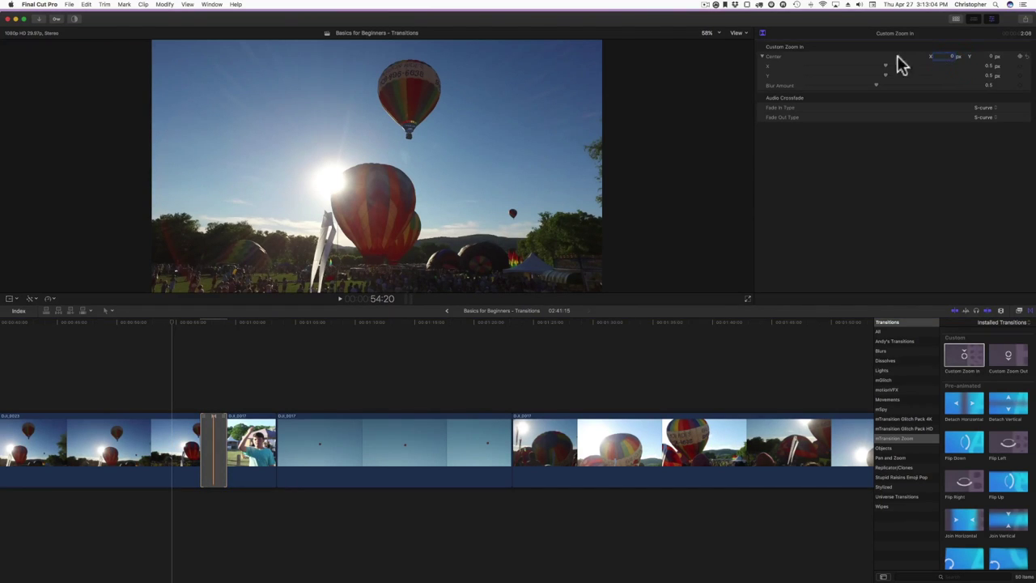
key("Return")
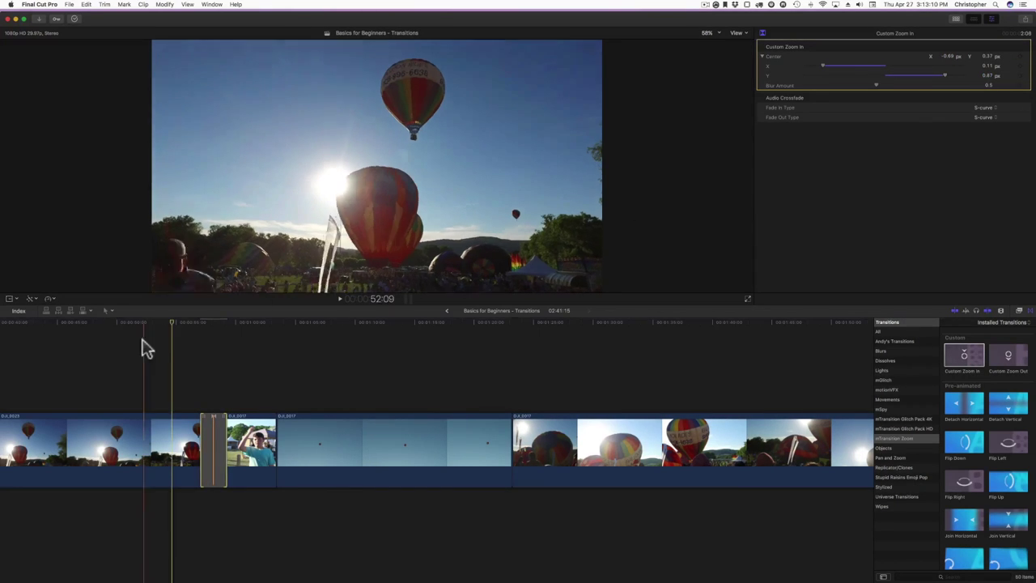
left_click(186, 324)
key("space")
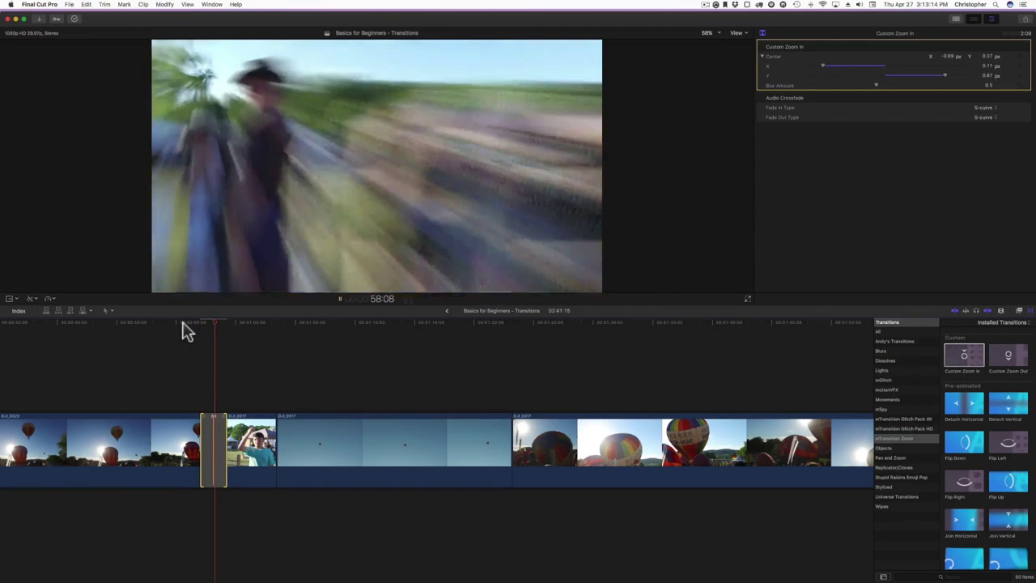
left_click(181, 325)
key("space")
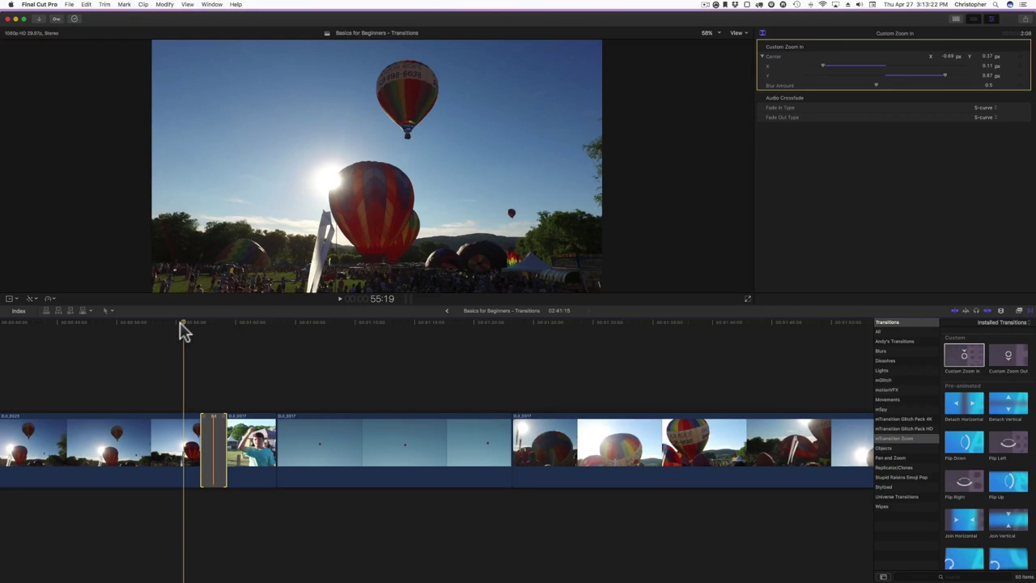
Raise the Custom Zoom In transition's Blur Amount to 0.91, play through it, and return the playhead to before the transition
left_click_drag(878, 85, 952, 95)
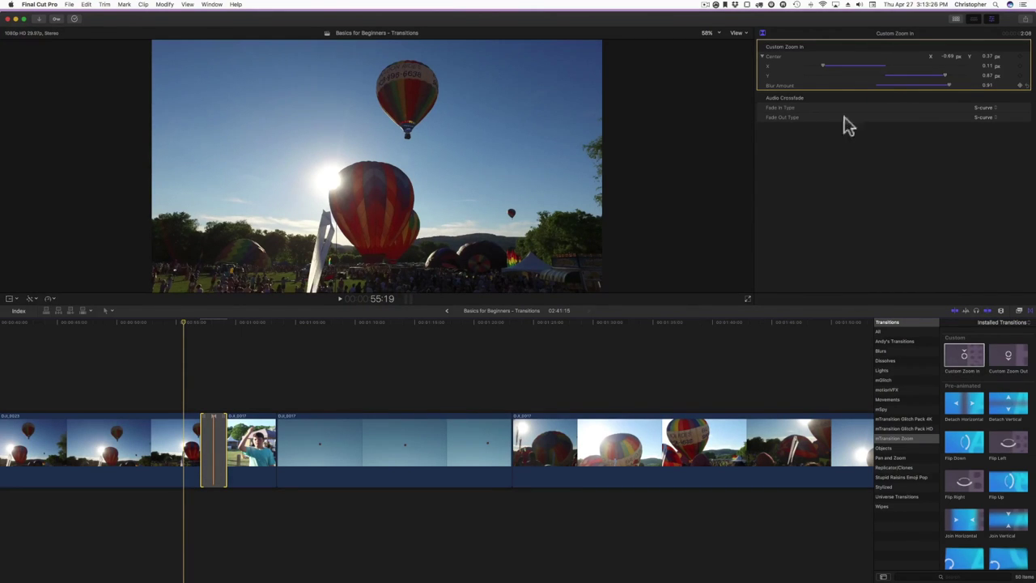
key("space")
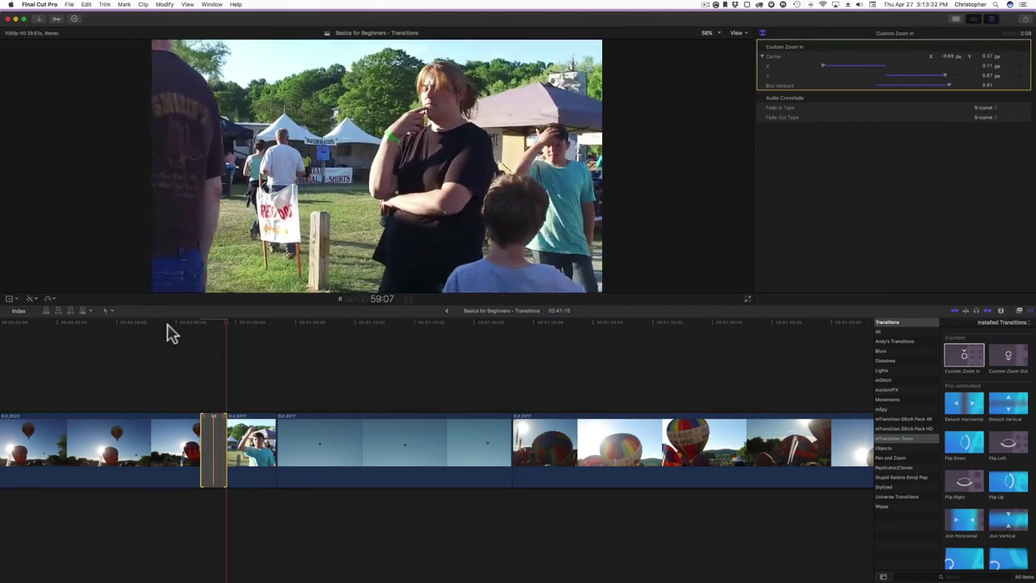
left_click(169, 324)
Lower the Blur Amount to 0.15, play through the transition, and park the playhead before it
left_click(816, 85)
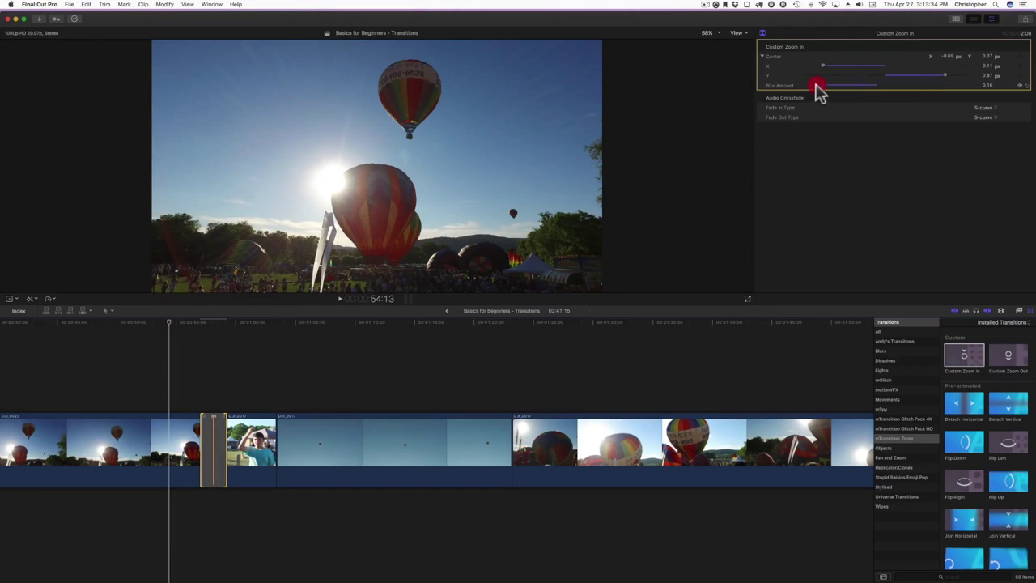
key("space")
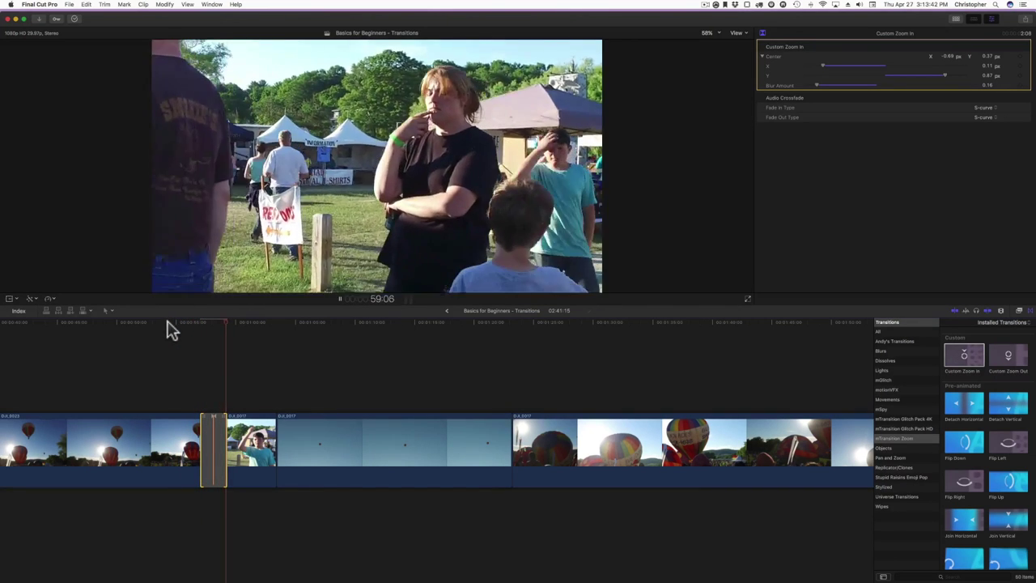
left_click(169, 328)
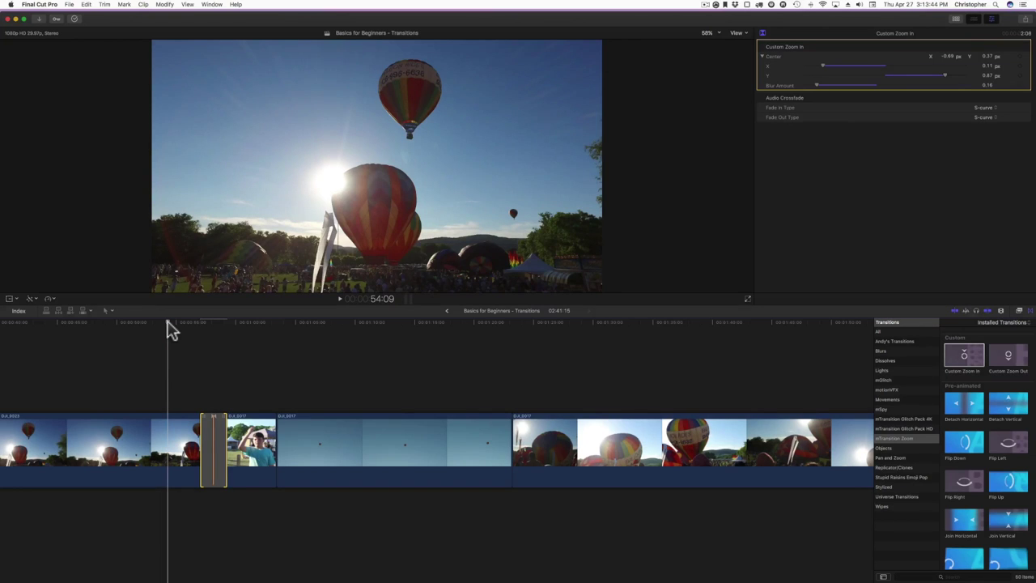